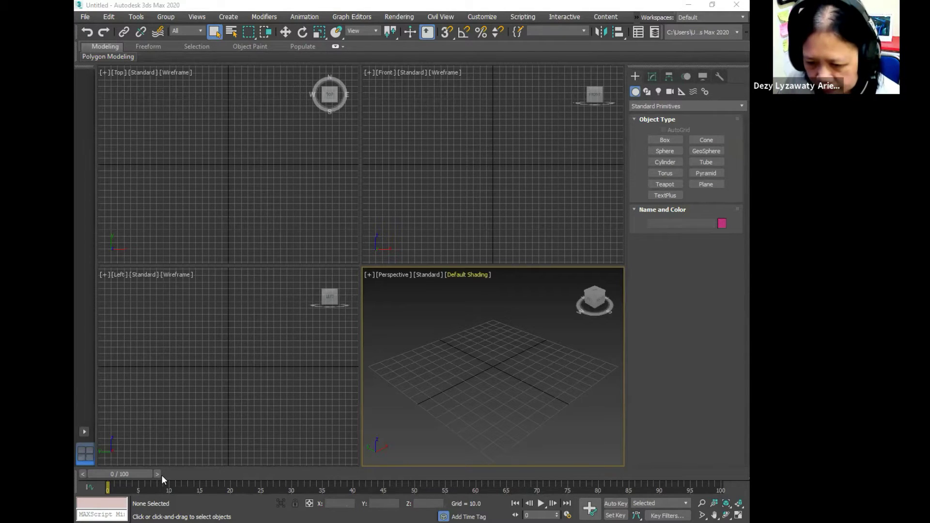
pyautogui.click(438, 232)
pyautogui.click(439, 318)
pyautogui.click(312, 342)
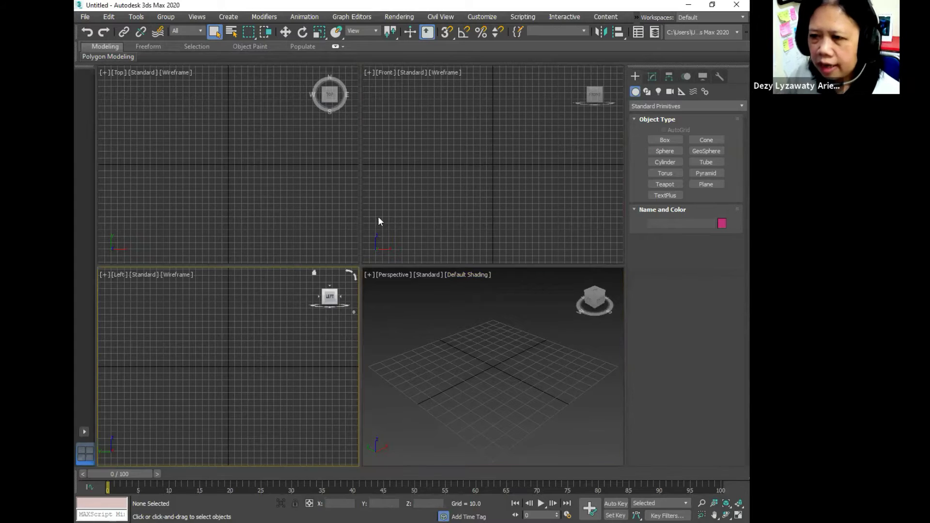
pyautogui.click(488, 230)
pyautogui.click(473, 304)
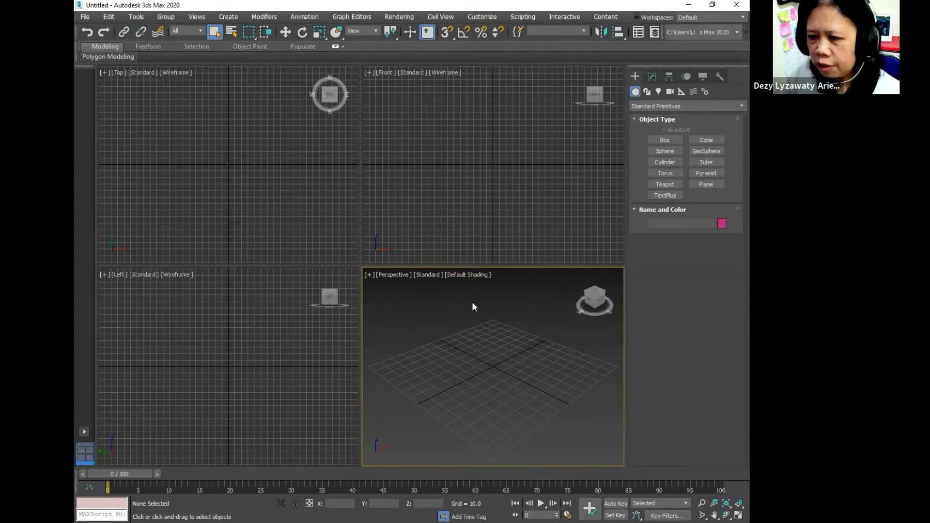
pyautogui.click(469, 226)
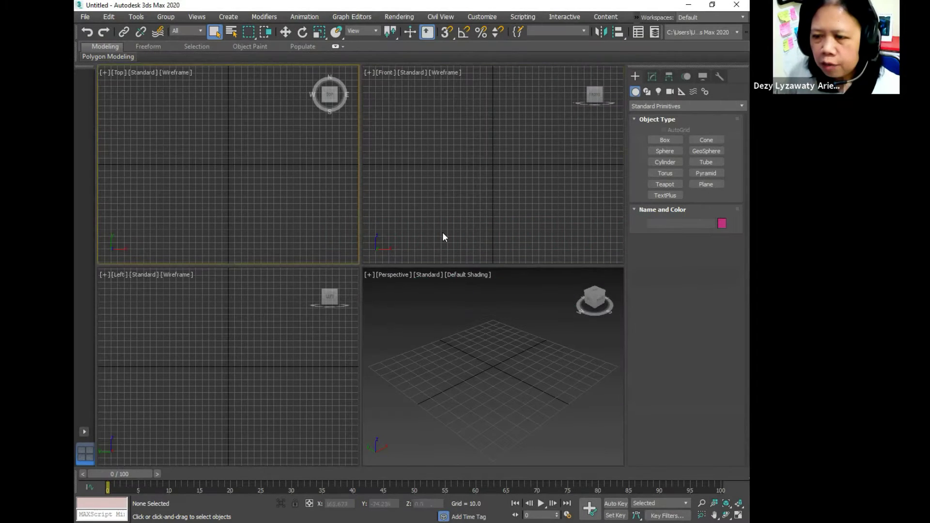
pyautogui.click(439, 234)
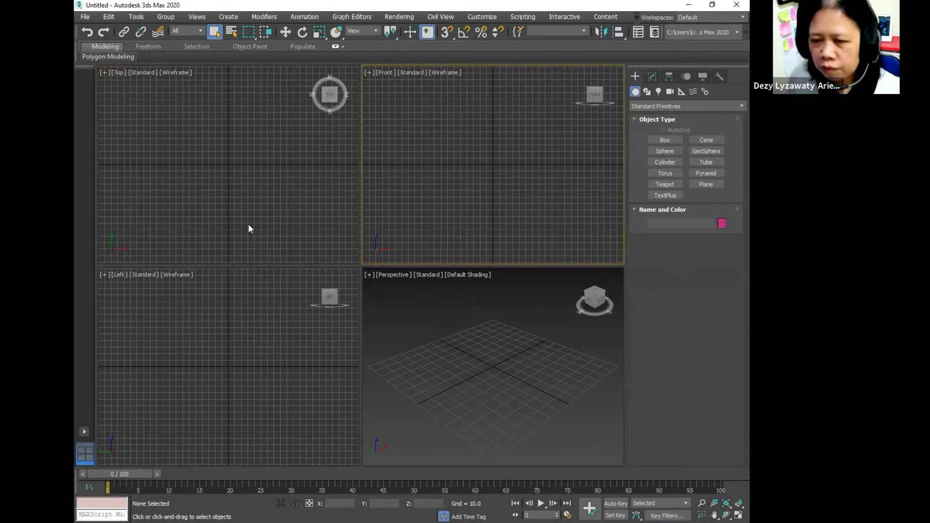
pyautogui.click(119, 75)
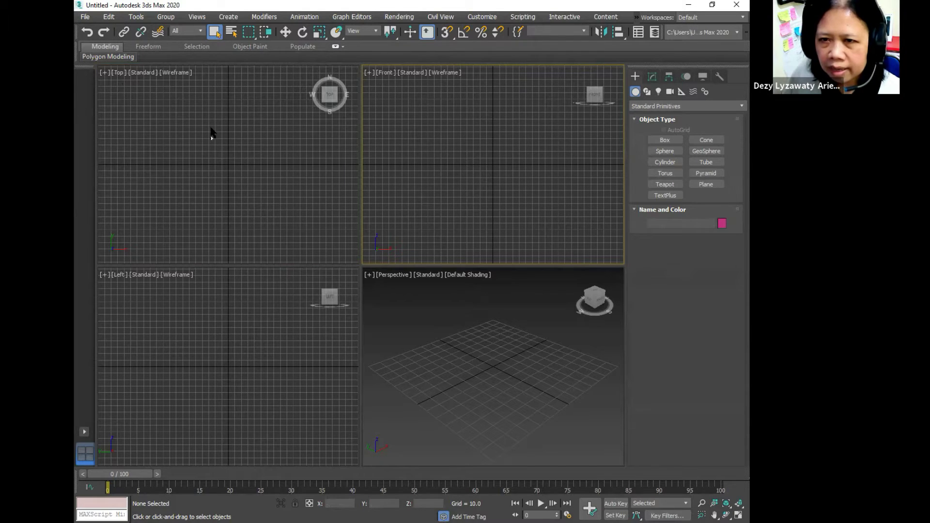
pyautogui.click(487, 171)
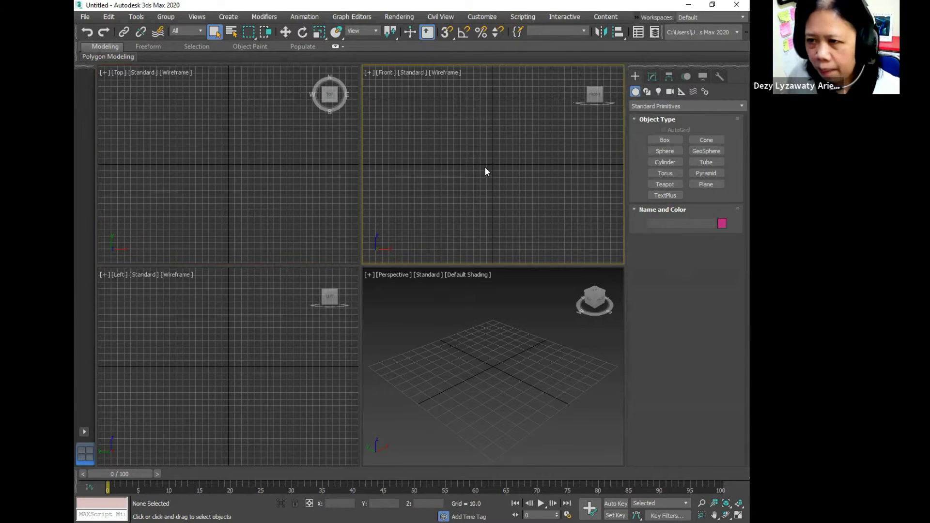
pyautogui.click(162, 354)
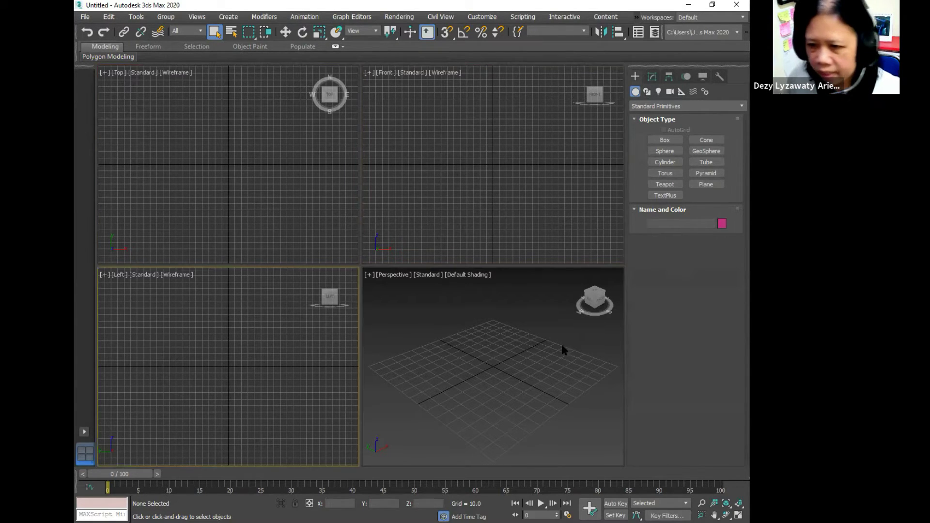
pyautogui.click(547, 345)
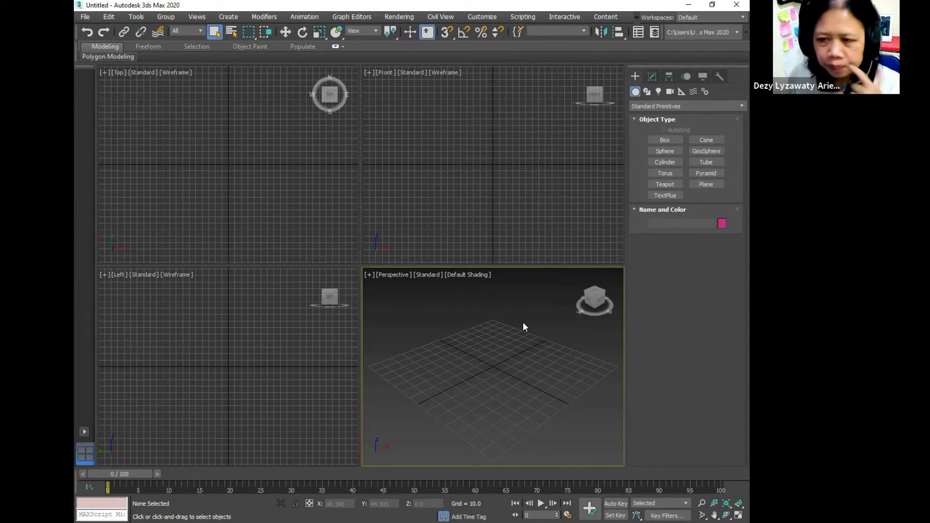
pyautogui.click(467, 190)
pyautogui.click(220, 197)
pyautogui.click(271, 310)
pyautogui.click(533, 335)
pyautogui.click(371, 242)
pyautogui.click(339, 257)
pyautogui.click(277, 360)
pyautogui.click(392, 349)
pyautogui.click(423, 230)
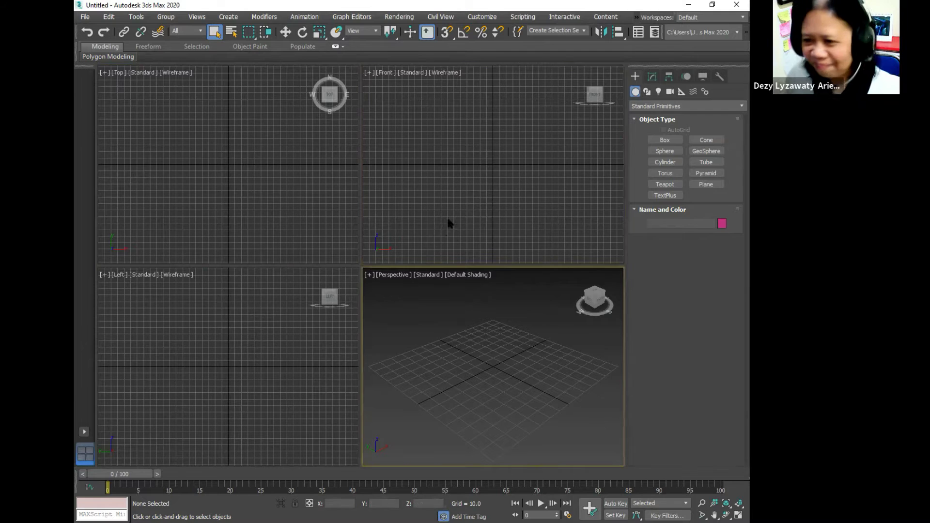
pyautogui.click(356, 337)
# - Hide the home grid in all four viewports: Perspective, Front, Top and Left
pyautogui.click(396, 309)
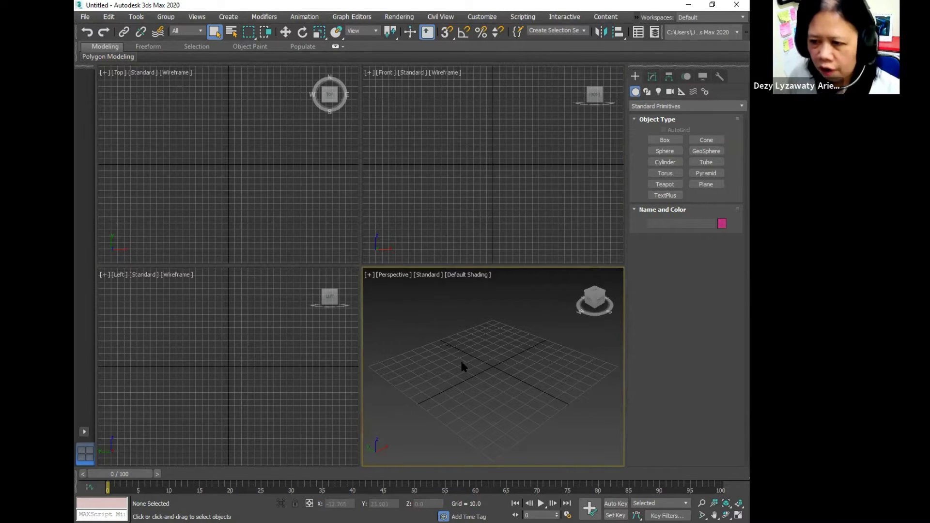
pyautogui.press('g')
pyautogui.click(452, 248)
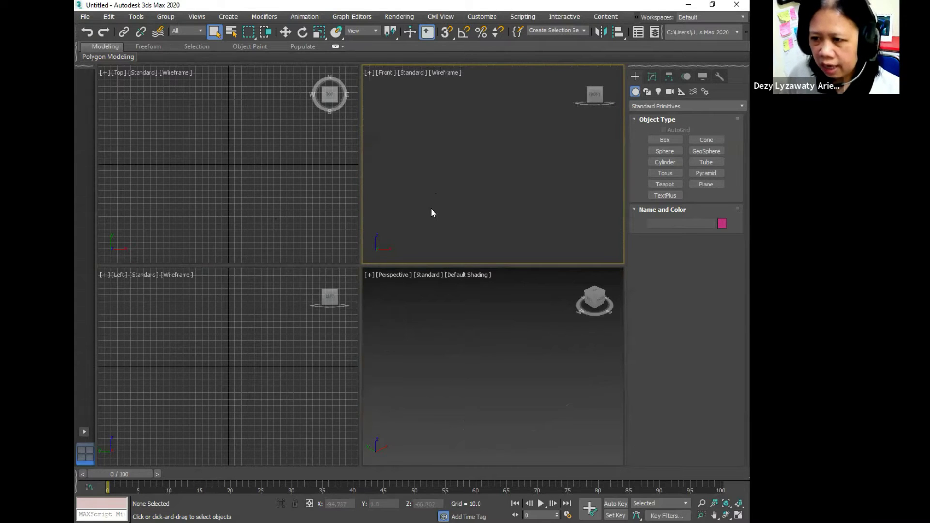
pyautogui.press('g')
pyautogui.click(278, 213)
pyautogui.press('g')
pyautogui.click(245, 373)
pyautogui.press('g')
pyautogui.click(446, 226)
pyautogui.click(436, 320)
pyautogui.click(266, 331)
pyautogui.click(417, 166)
pyautogui.click(453, 315)
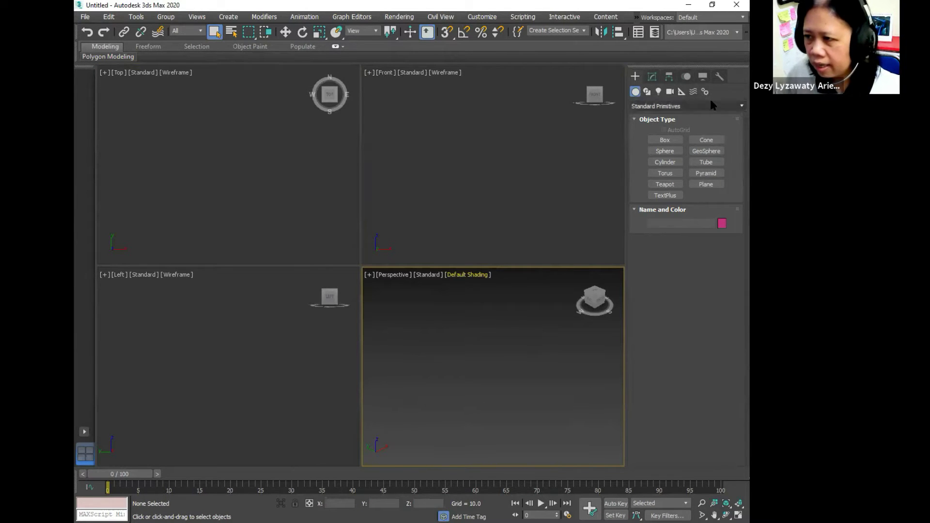
pyautogui.click(635, 92)
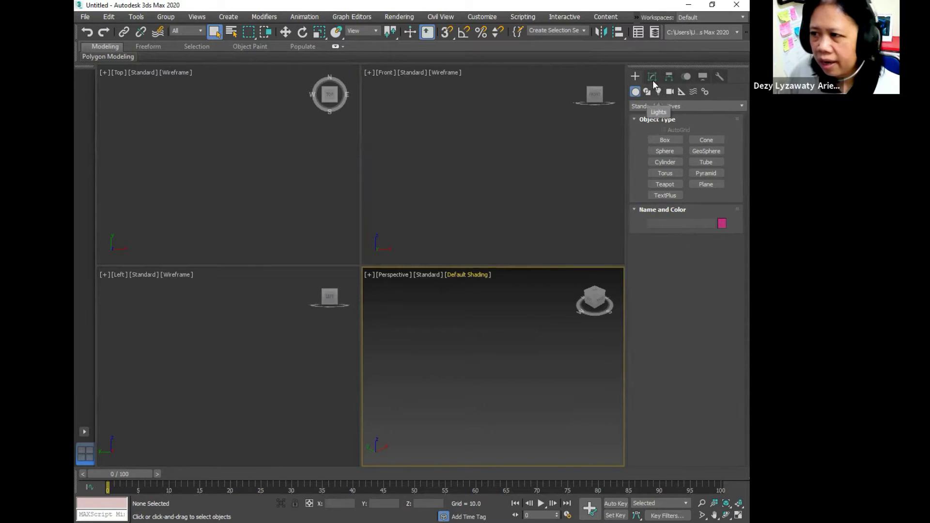
pyautogui.click(653, 77)
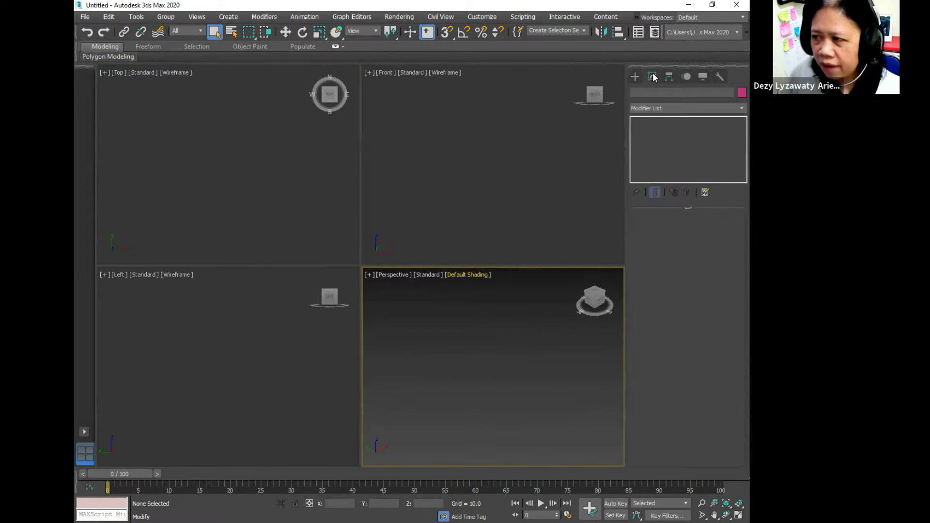
pyautogui.click(636, 79)
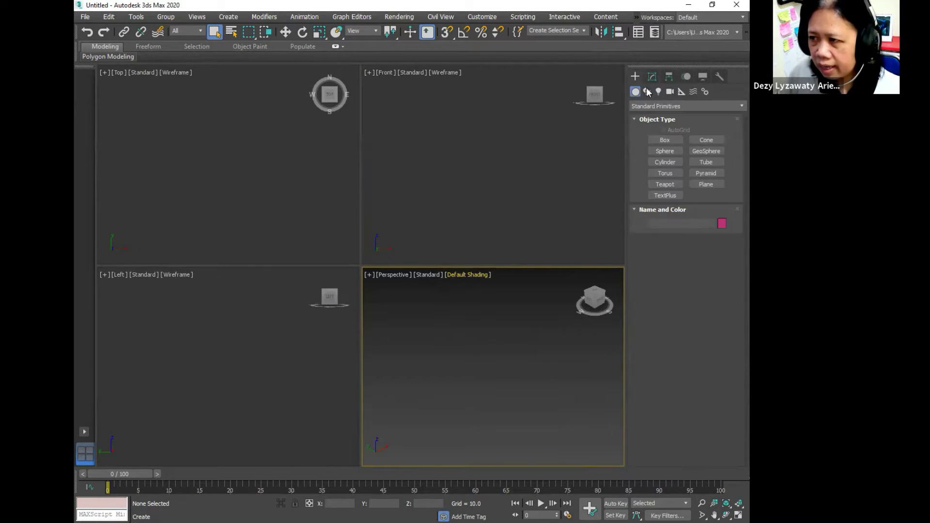
pyautogui.click(655, 77)
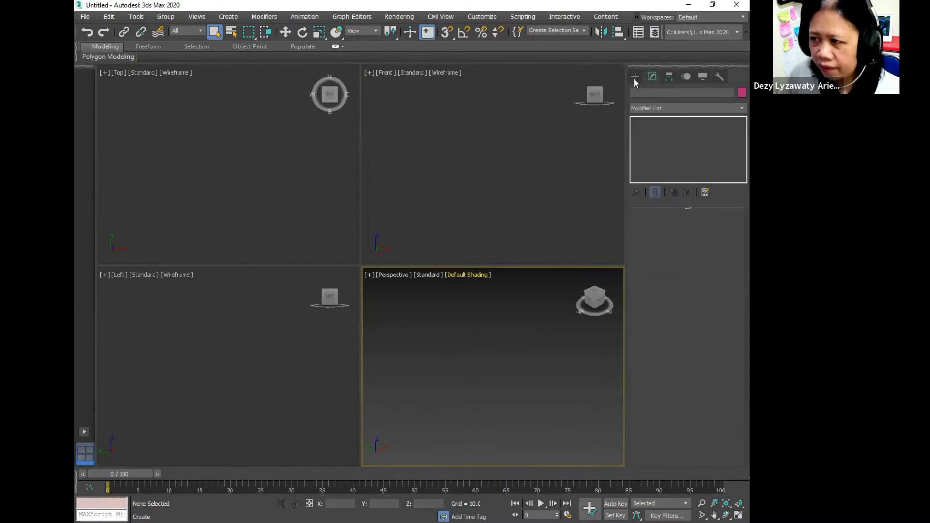
# - Draw a trial standard box about 44 long, 45 wide and 43 high in the Perspective viewport, and undo its creation
pyautogui.click(634, 77)
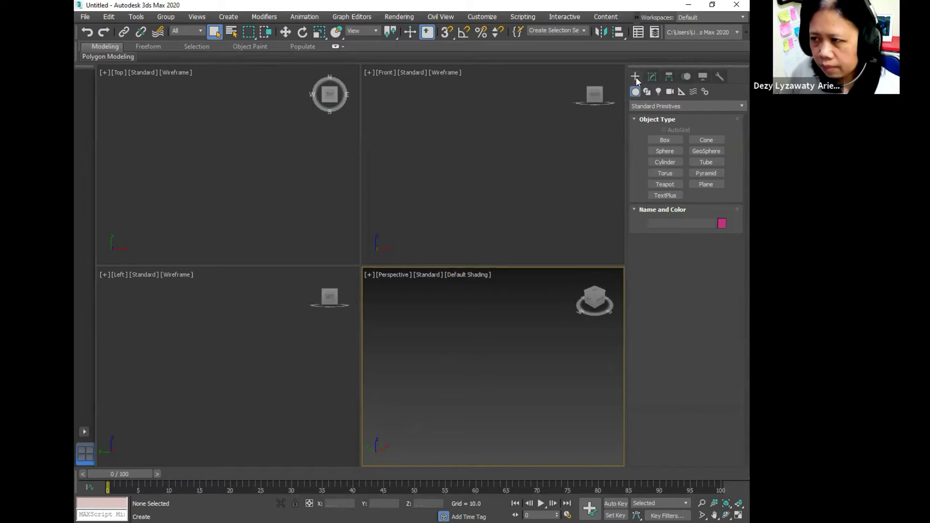
pyautogui.click(636, 93)
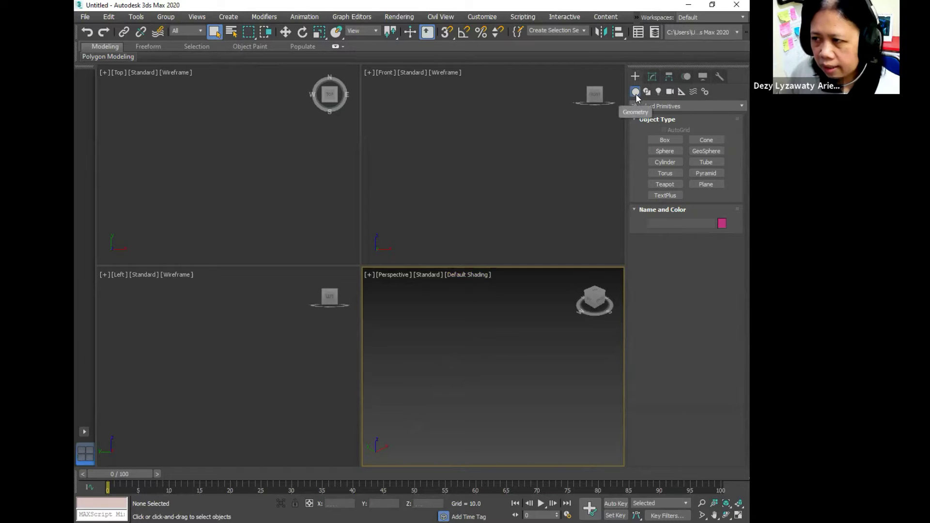
pyautogui.click(672, 141)
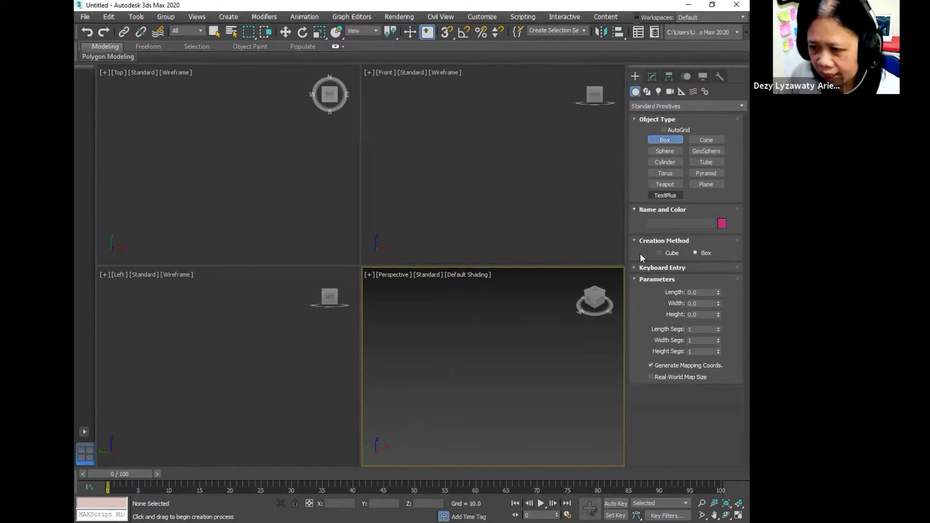
pyautogui.moveTo(428, 383); pyautogui.dragTo(514, 384)
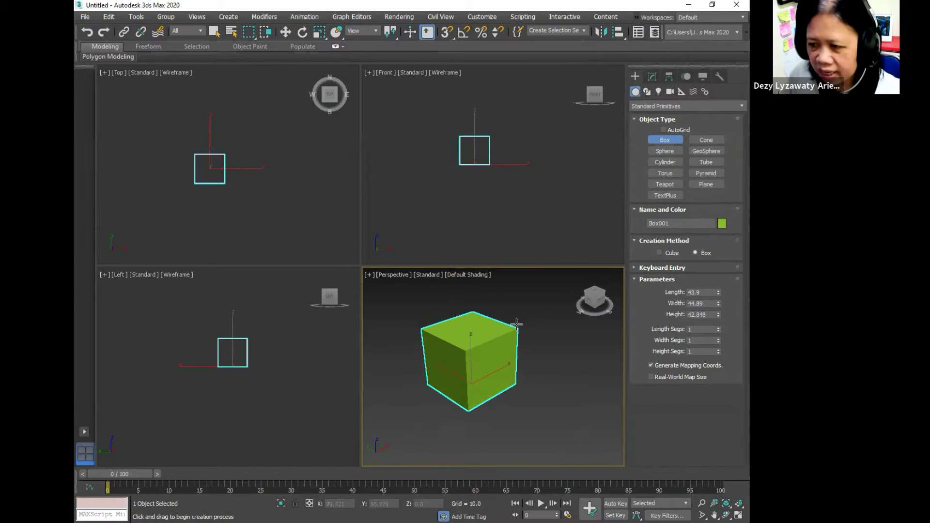
pyautogui.click(519, 329)
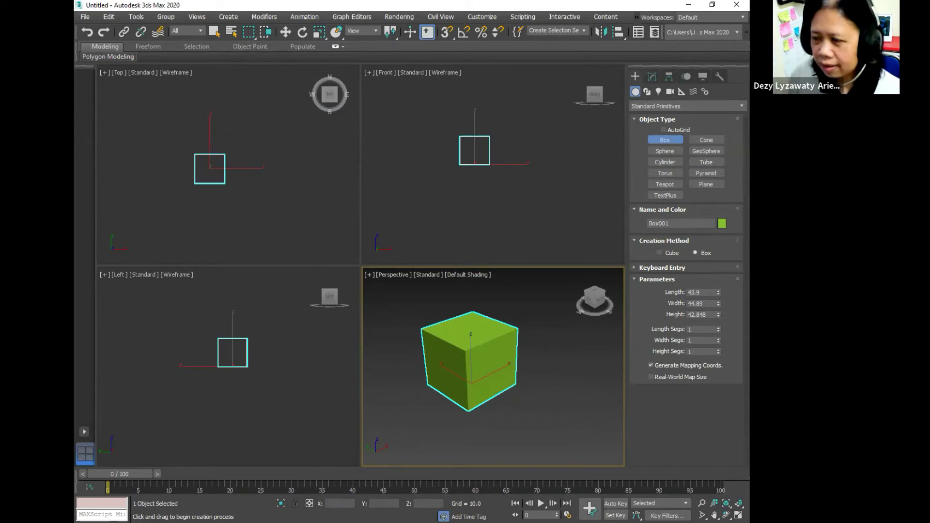
pyautogui.rightClick(436, 357)
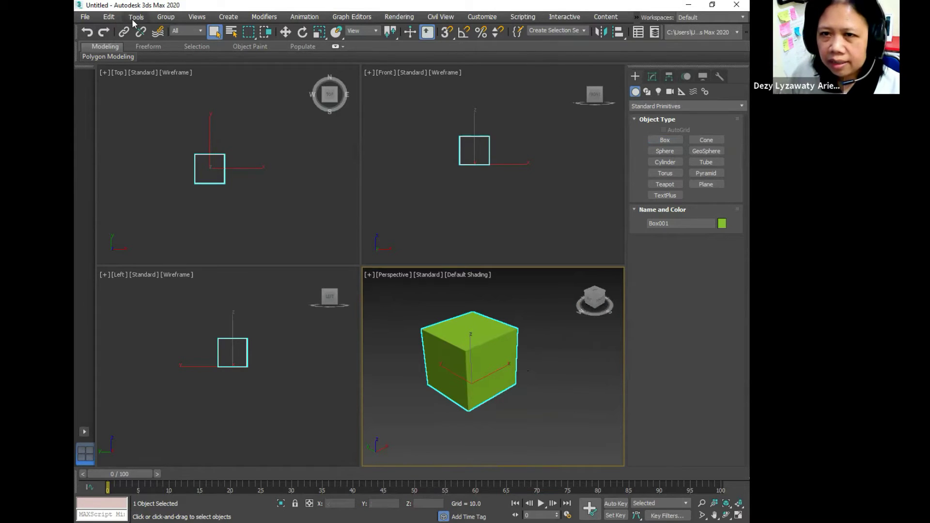
pyautogui.click(109, 19)
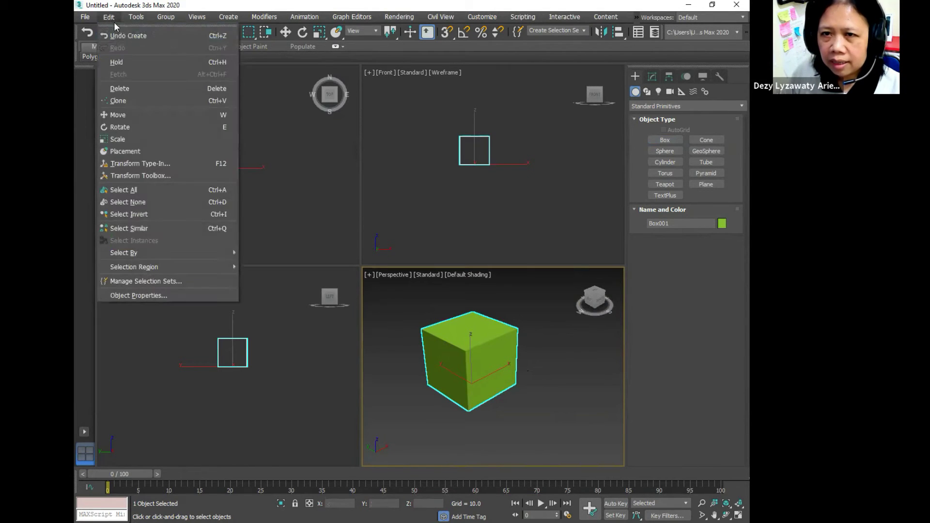
pyautogui.click(118, 36)
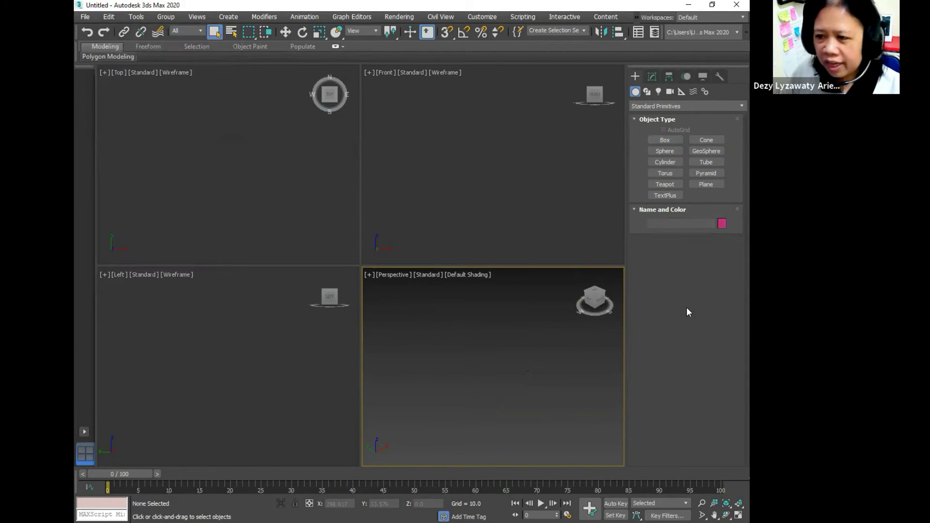
# - Create a standard box about 51 long, 42 wide and 38 high in the Perspective viewport, and leave it deselected
pyautogui.click(676, 141)
pyautogui.click(635, 77)
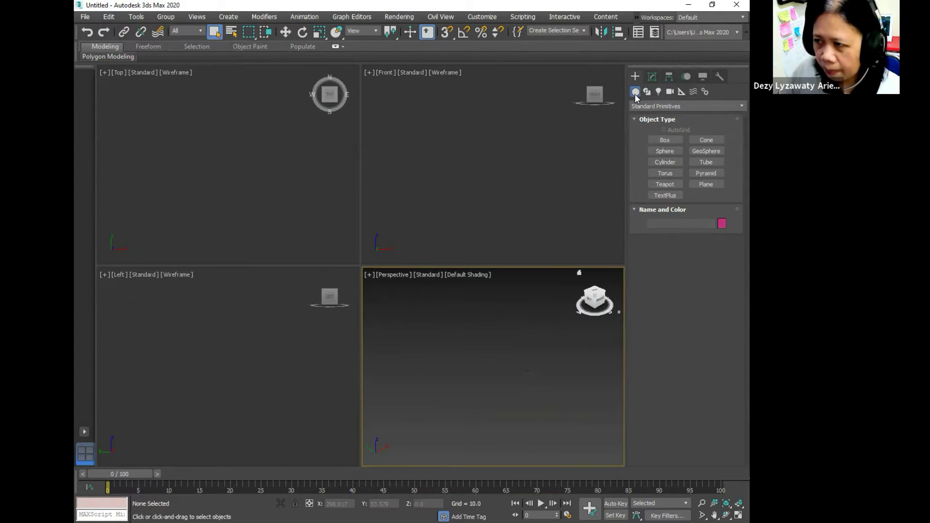
pyautogui.click(669, 139)
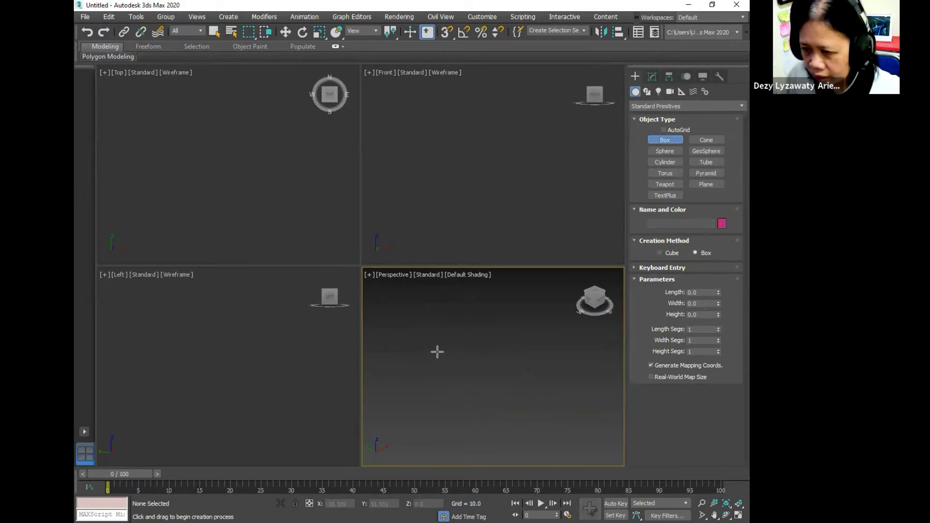
pyautogui.moveTo(436, 371); pyautogui.dragTo(523, 376)
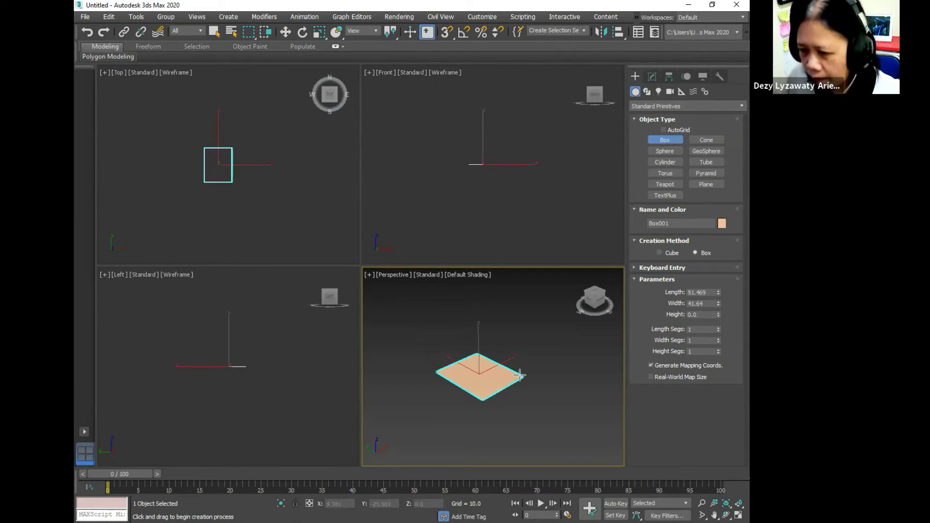
pyautogui.click(525, 327)
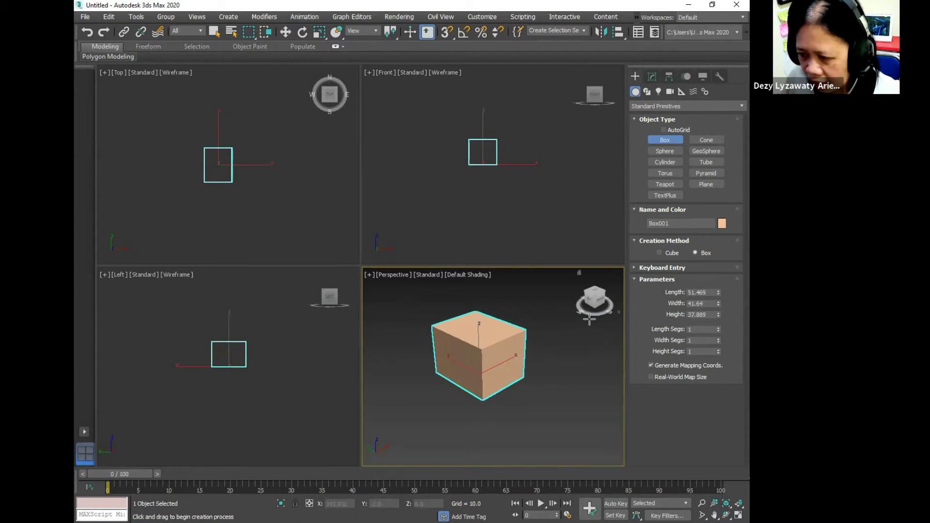
pyautogui.rightClick(537, 330)
pyautogui.click(545, 335)
# - Examine the box in the Perspective viewport from different distances, positions and angles
pyautogui.moveTo(541, 350); pyautogui.dragTo(536, 355, button='middle')
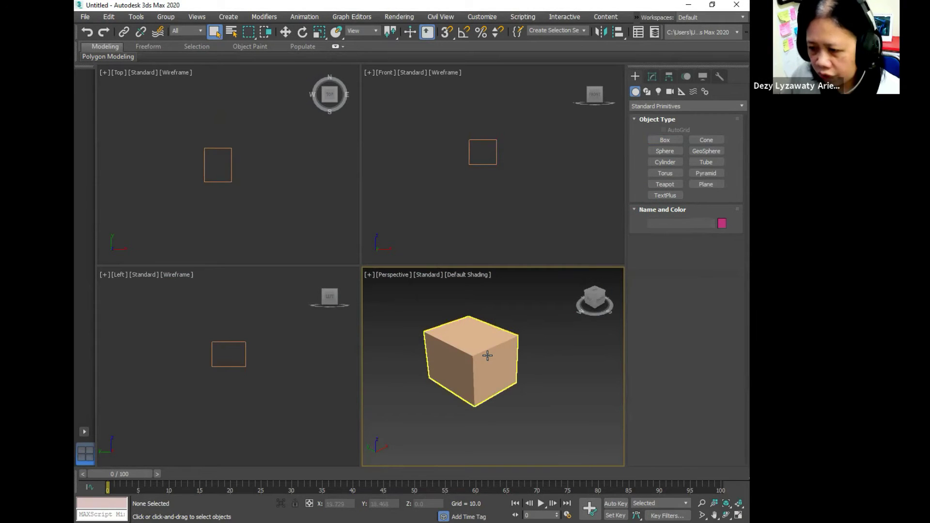
pyautogui.moveTo(487, 356); pyautogui.dragTo(508, 344, button='middle')
pyautogui.scroll(-5, 507, 344)
pyautogui.scroll(5, 509, 340)
pyautogui.scroll(-7, 511, 332)
pyautogui.scroll(8, 507, 361)
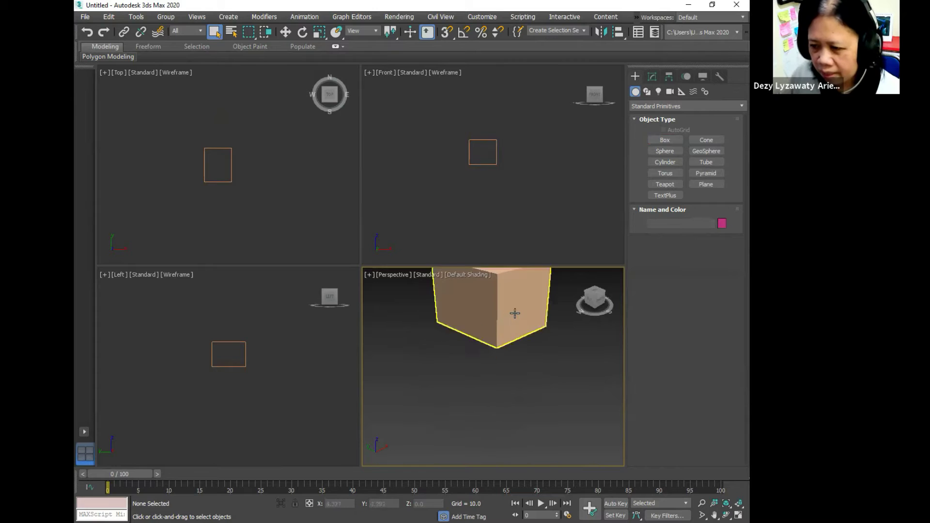
pyautogui.scroll(-4, 521, 321)
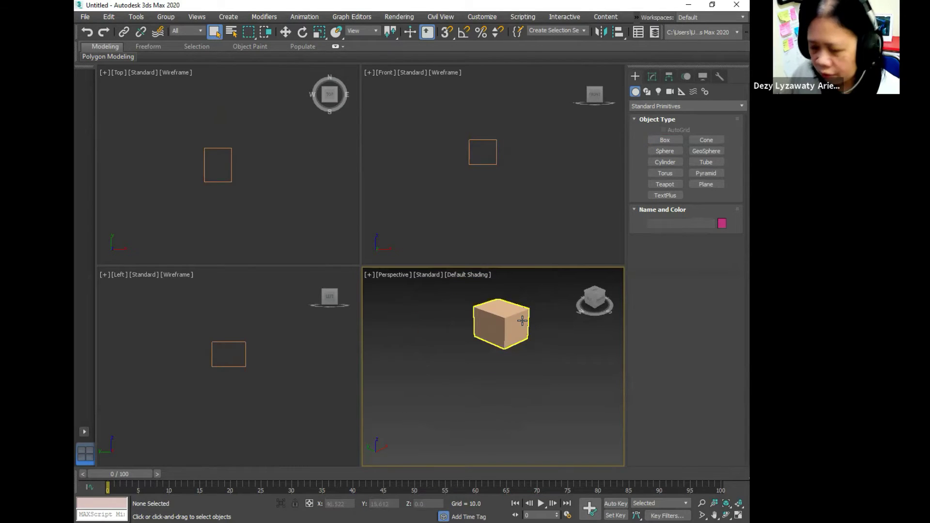
pyautogui.moveTo(524, 320); pyautogui.dragTo(503, 357, button='middle')
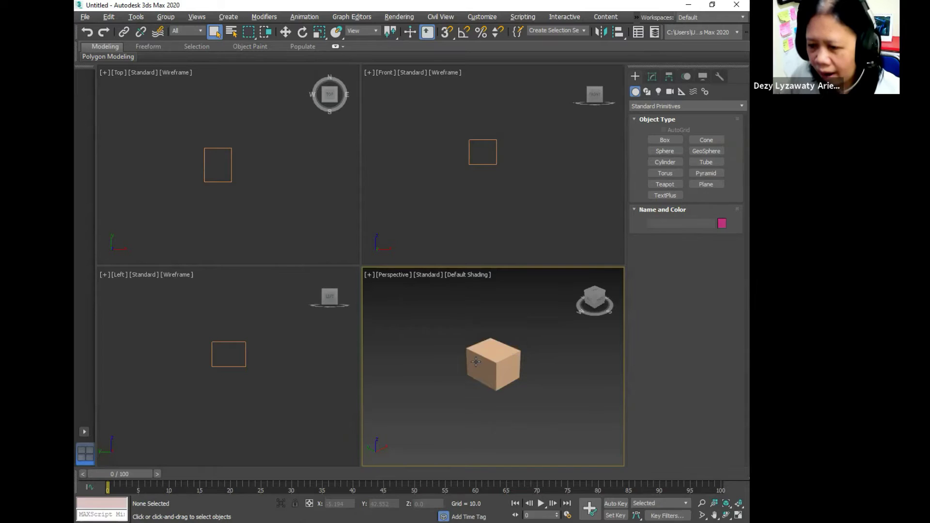
pyautogui.scroll(-1, 477, 359)
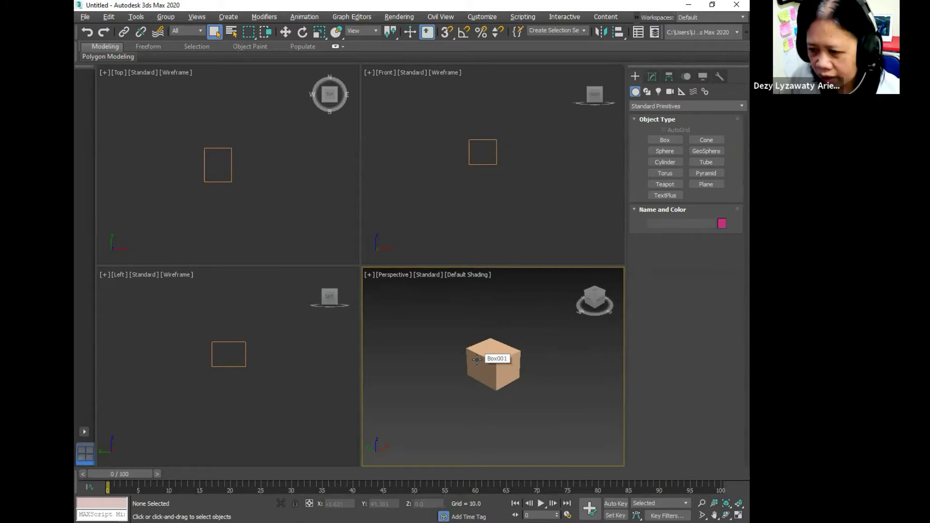
pyautogui.moveTo(477, 359)
pyautogui.keyDown('alt'); pyautogui.mouseDown(button='middle')
pyautogui.moveTo(530, 366)
pyautogui.moveTo(440, 349)
pyautogui.moveTo(448, 324)
pyautogui.moveTo(561, 396)
pyautogui.moveTo(479, 351)
pyautogui.mouseUp(button='middle'); pyautogui.keyUp('alt')
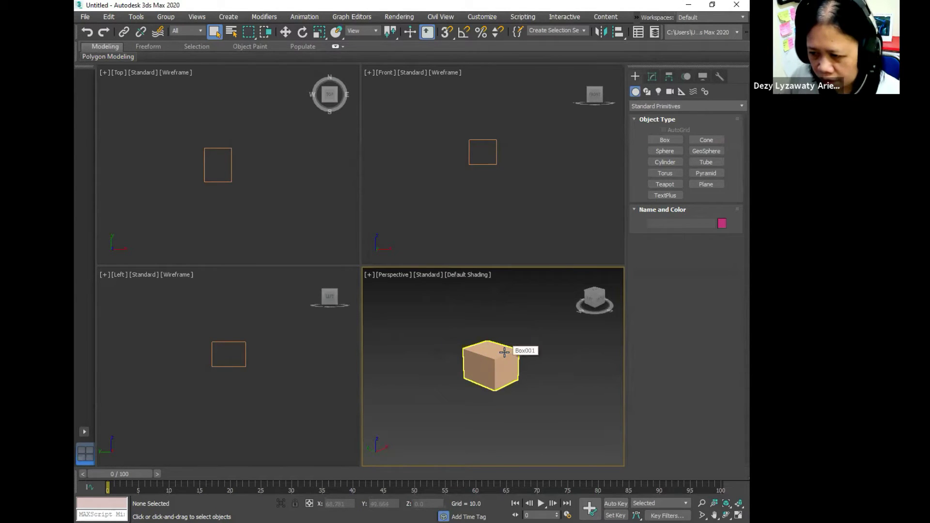
pyautogui.moveTo(504, 352); pyautogui.dragTo(481, 377, button='middle')
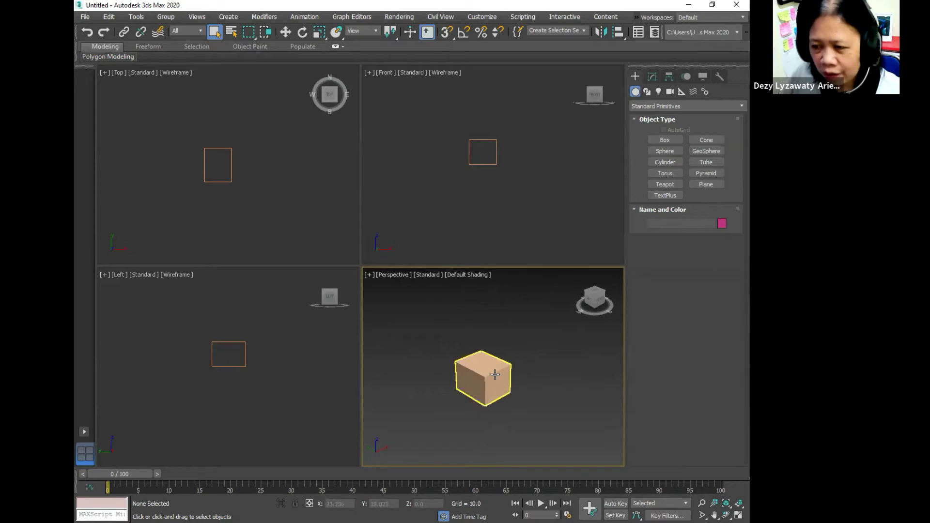
# - Zoom in and out on the box in Perspective, zoom all viewports together, and fit the box to the extents of all four viewports
pyautogui.scroll(2, 494, 369)
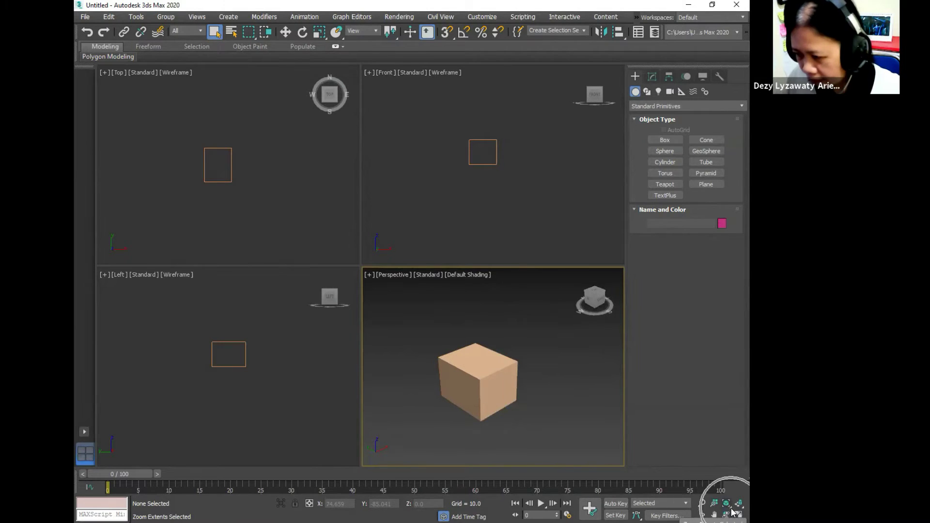
pyautogui.click(703, 506)
pyautogui.moveTo(505, 430); pyautogui.dragTo(514, 412)
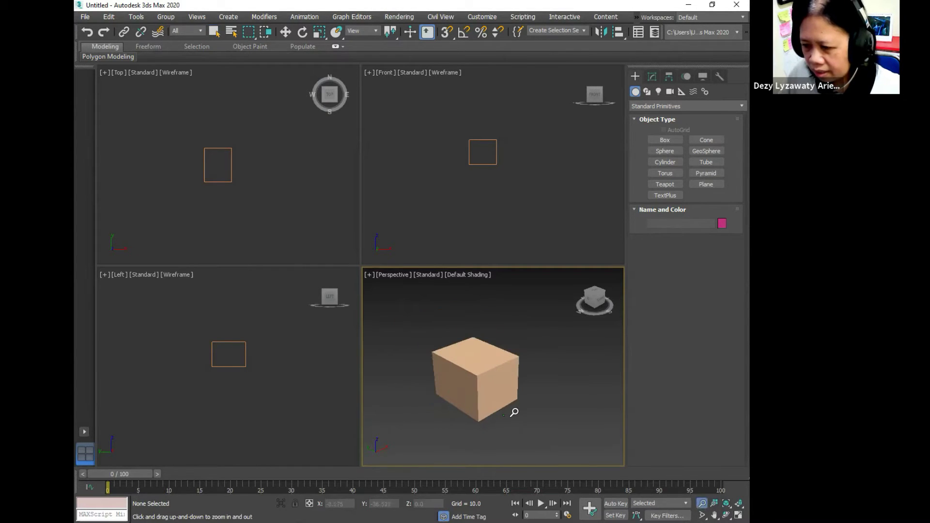
pyautogui.click(716, 504)
pyautogui.moveTo(469, 421)
pyautogui.mouseDown()
pyautogui.moveTo(471, 402)
pyautogui.moveTo(483, 425)
pyautogui.mouseUp()
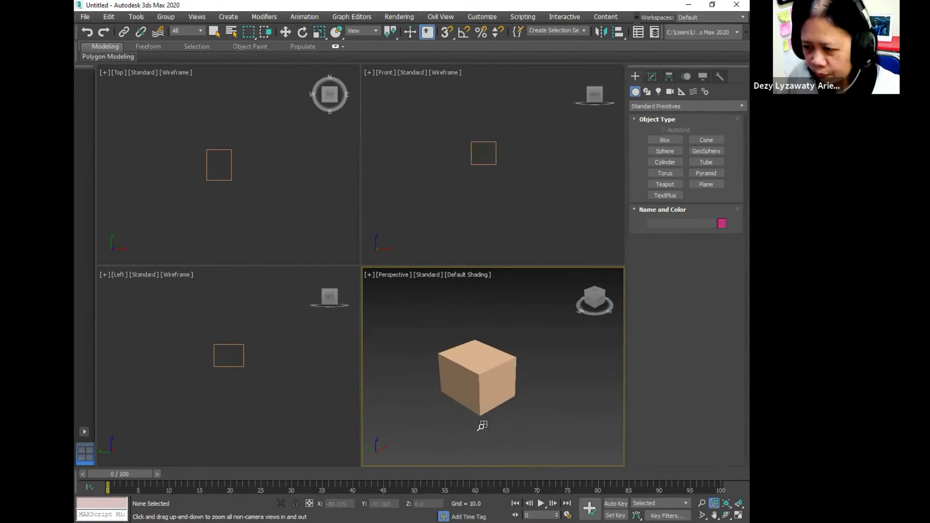
pyautogui.click(727, 504)
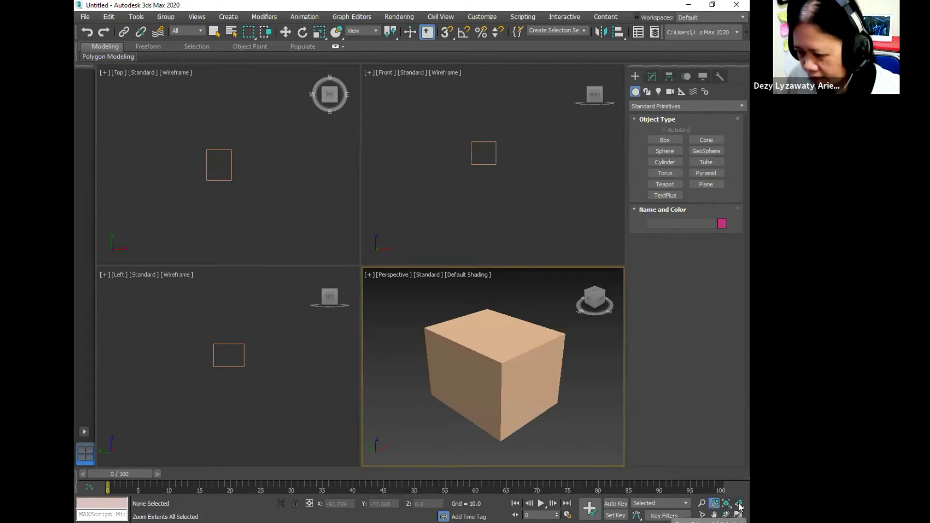
pyautogui.click(739, 505)
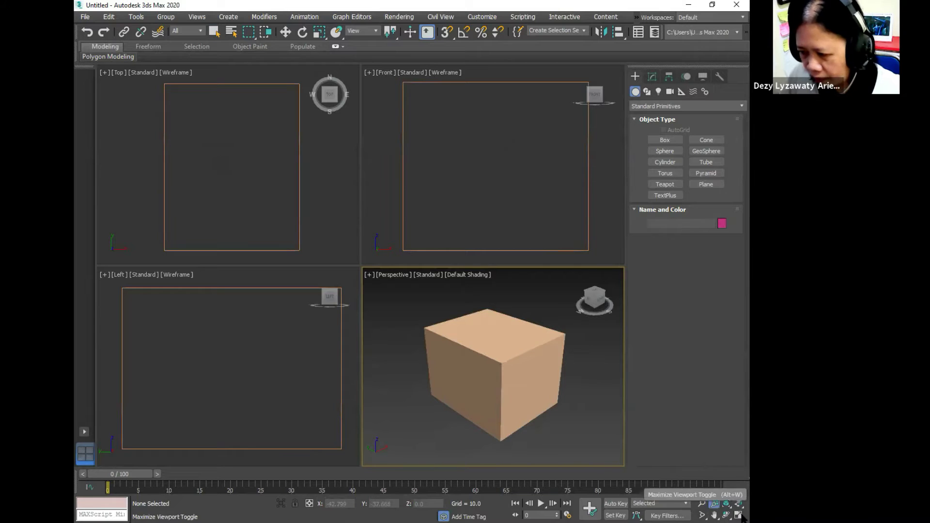
# - Maximize the Perspective viewport and restore the four-viewport layout, doing this twice
pyautogui.click(739, 516)
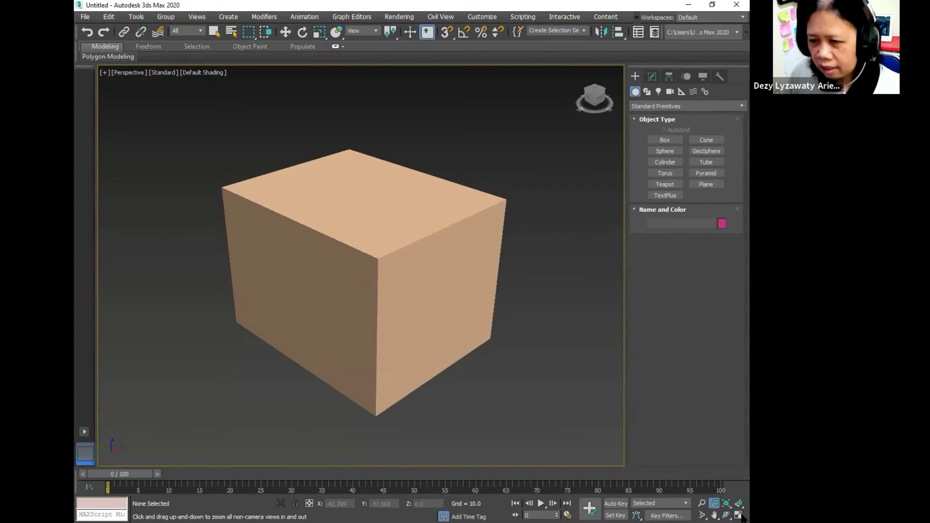
pyautogui.click(740, 515)
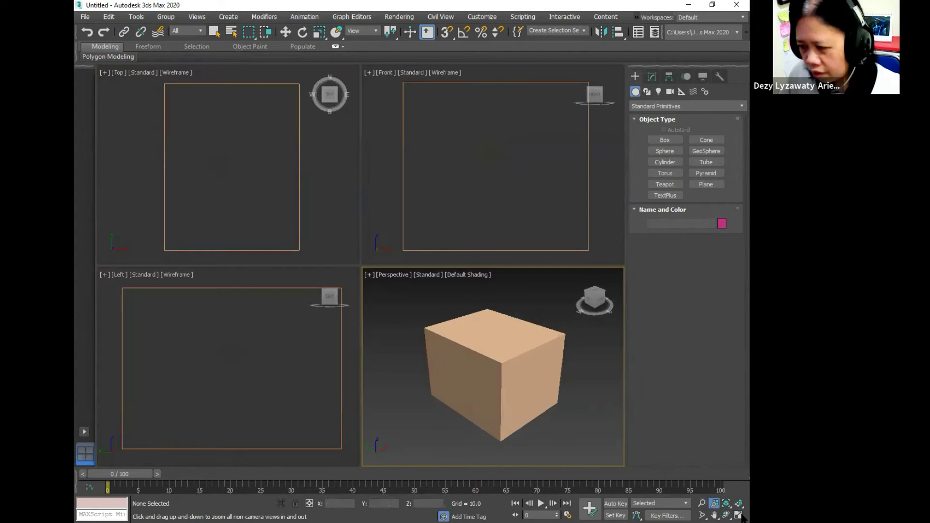
pyautogui.click(740, 515)
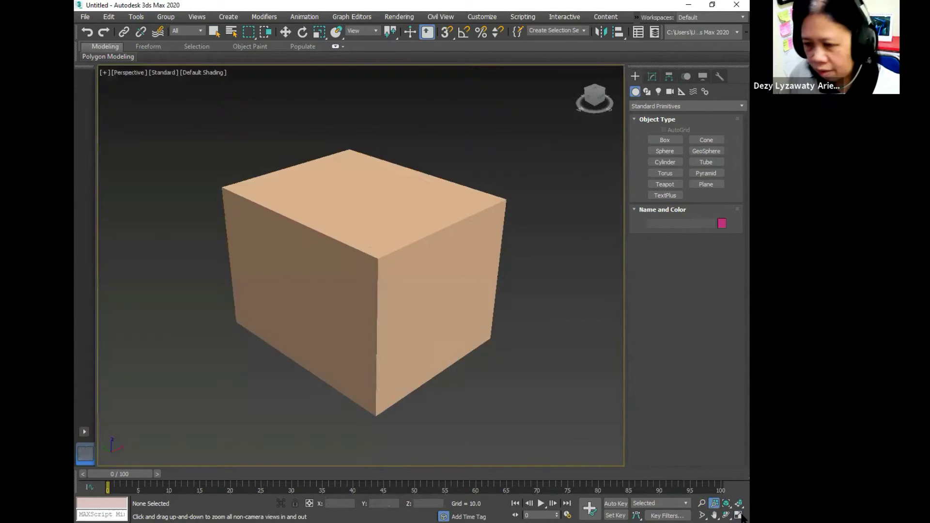
pyautogui.click(739, 516)
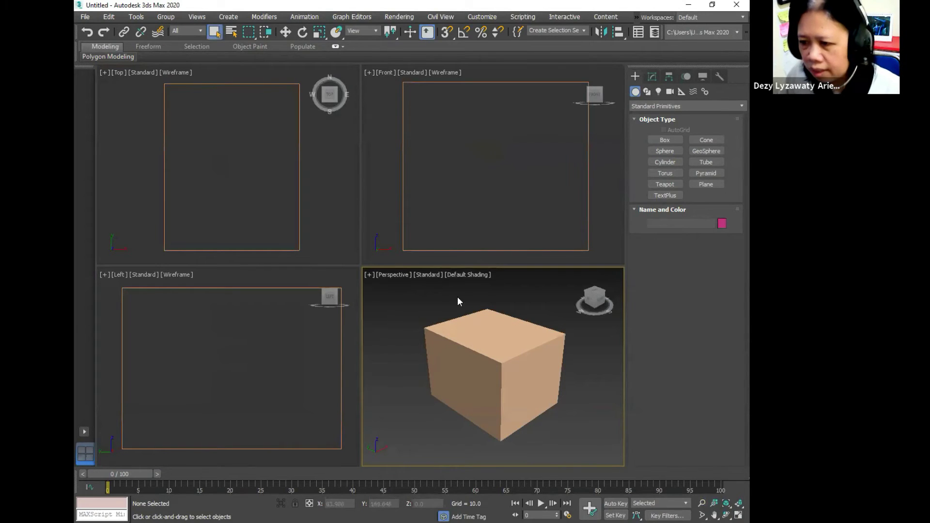
# - Activate the Perspective viewport, toggle its display to wireframe, and return it to Default Shading
pyautogui.click(391, 247)
pyautogui.click(412, 303)
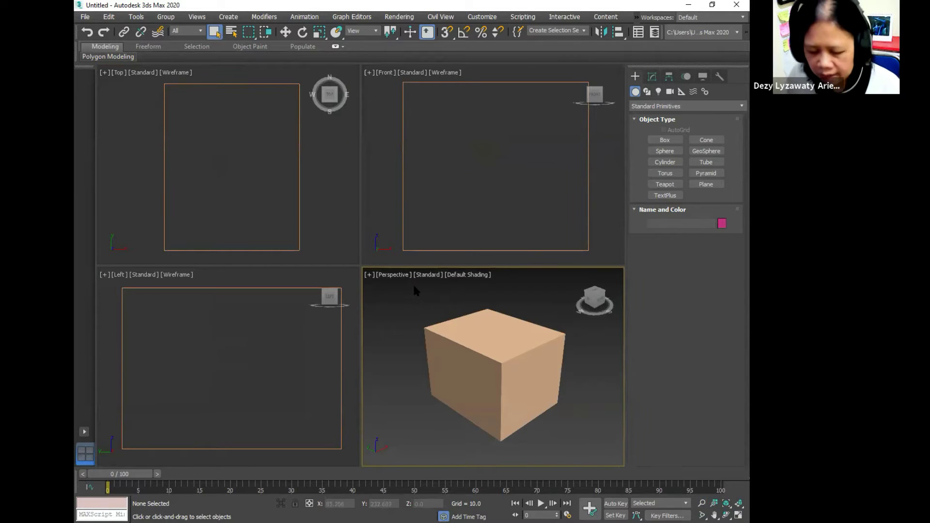
pyautogui.click(507, 220)
pyautogui.click(436, 315)
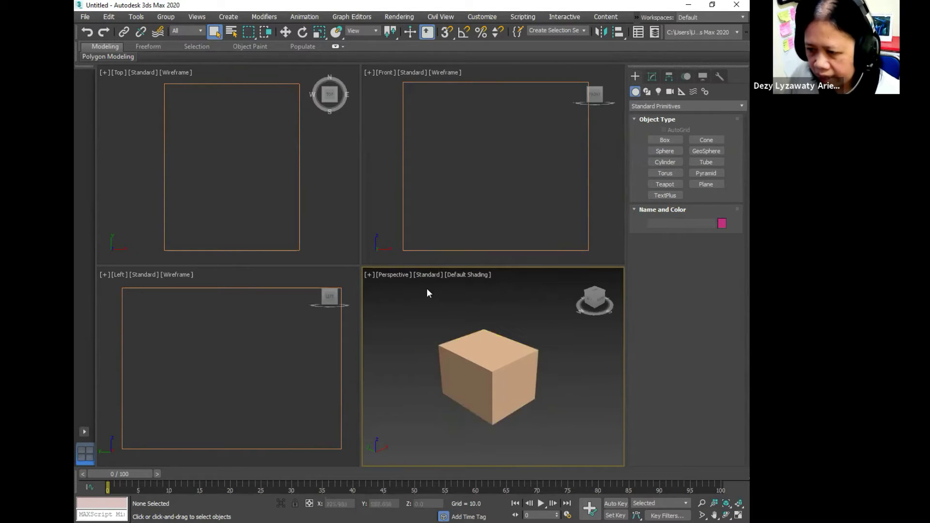
pyautogui.press('F3')
pyautogui.press('F3')
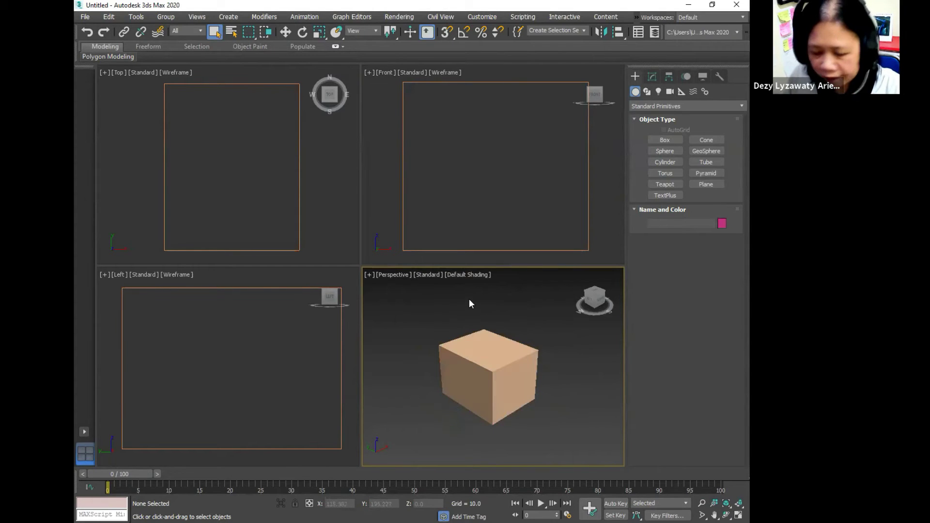
pyautogui.press('F3')
pyautogui.press('F3')
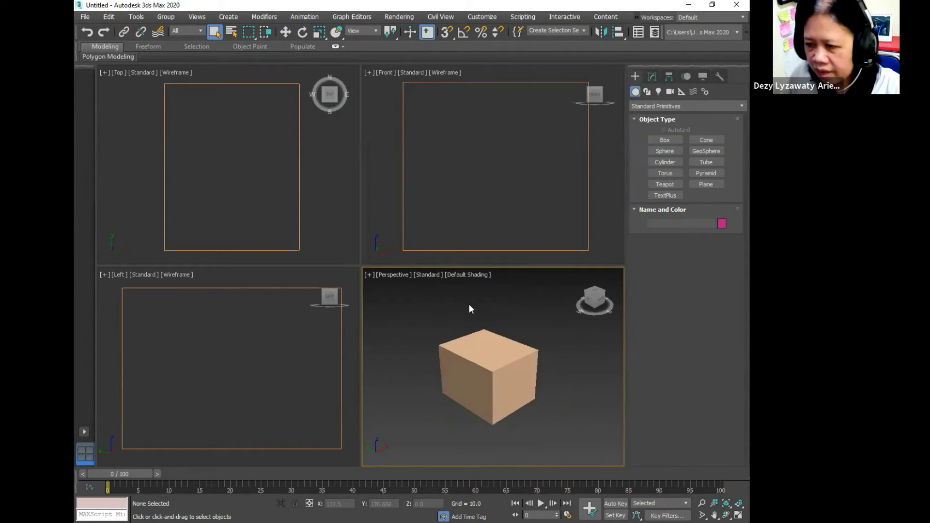
# - Switch the Front, Top and Left viewports from wireframe to Default Shading
pyautogui.click(423, 184)
pyautogui.press('F3')
pyautogui.click(336, 202)
pyautogui.press('F3')
pyautogui.click(308, 343)
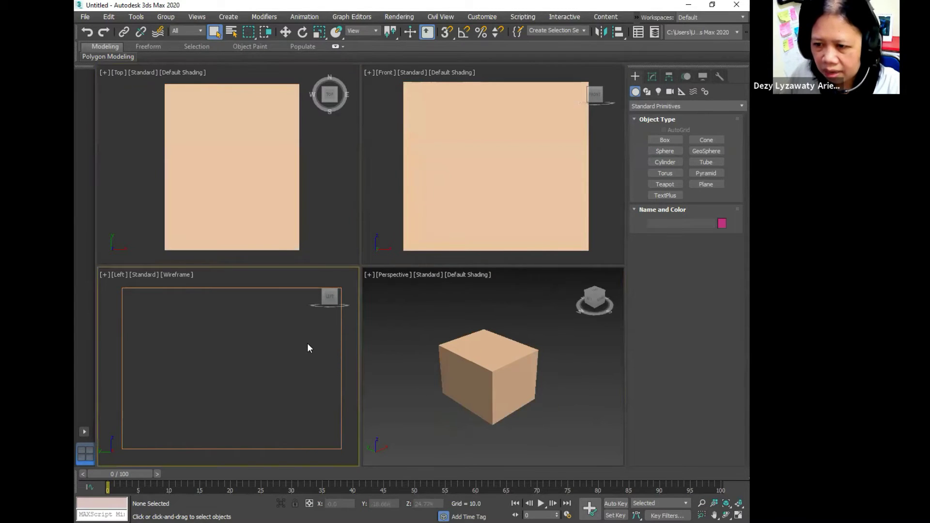
pyautogui.press('F3')
# - Alternate the Perspective viewport repeatedly between wireframe and shaded display, ending on Default Shading
pyautogui.click(408, 331)
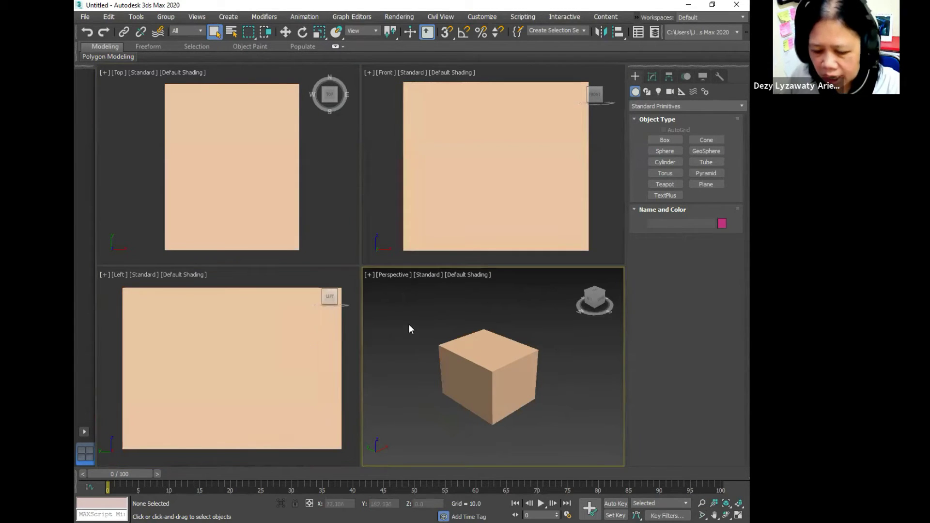
pyautogui.press('F3')
pyautogui.press('F3')
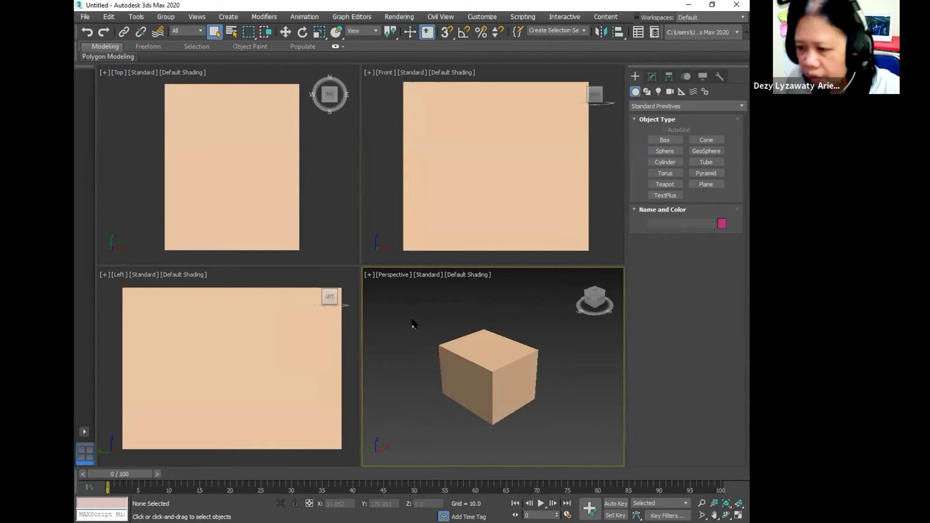
pyautogui.press('F3')
pyautogui.press('F3')
pyautogui.press('F3')
pyautogui.press('F3')
pyautogui.press('F3')
pyautogui.press('F3')
pyautogui.press('F3')
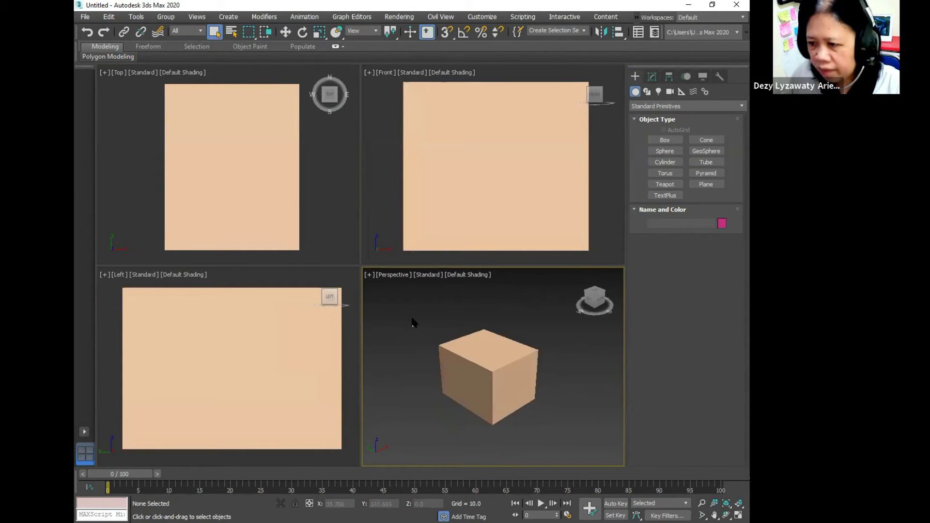
# - Display Edged Faces in the Perspective viewport and zoom out in all four viewports together
pyautogui.press('F3')
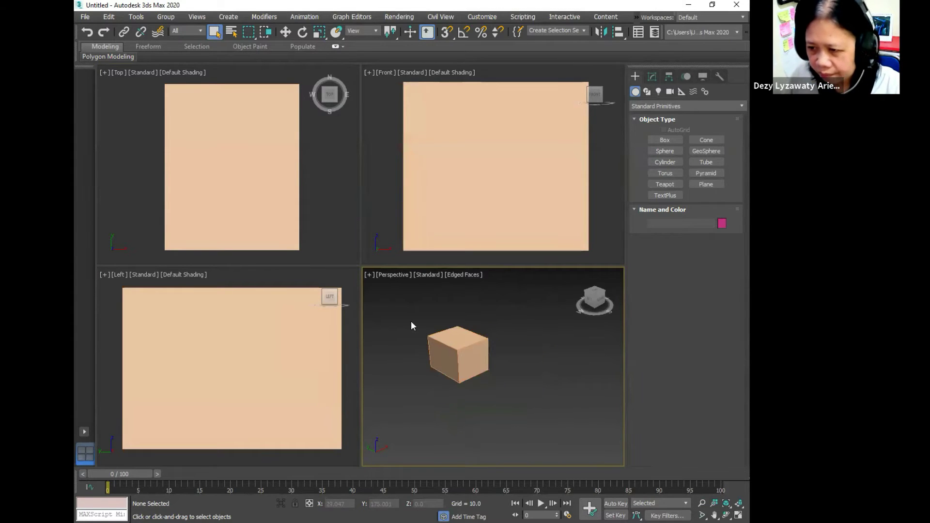
pyautogui.click(715, 504)
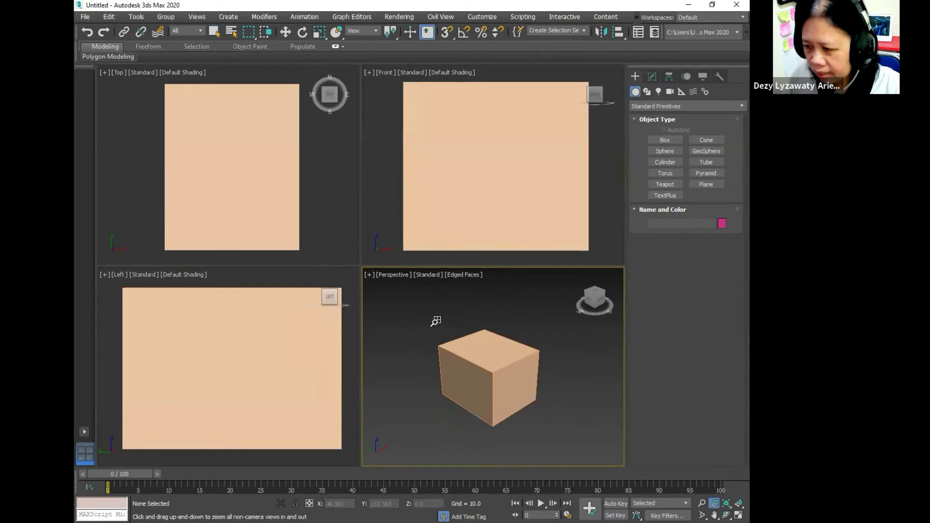
pyautogui.moveTo(434, 322); pyautogui.dragTo(504, 388)
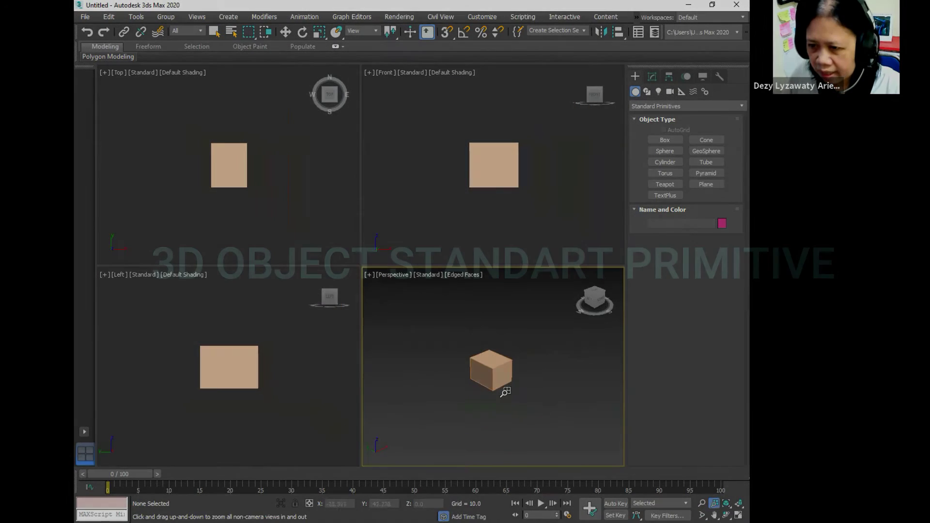
# - Create a standard sphere with a radius of about 22 beside the box in the Top viewport
pyautogui.rightClick(617, 171)
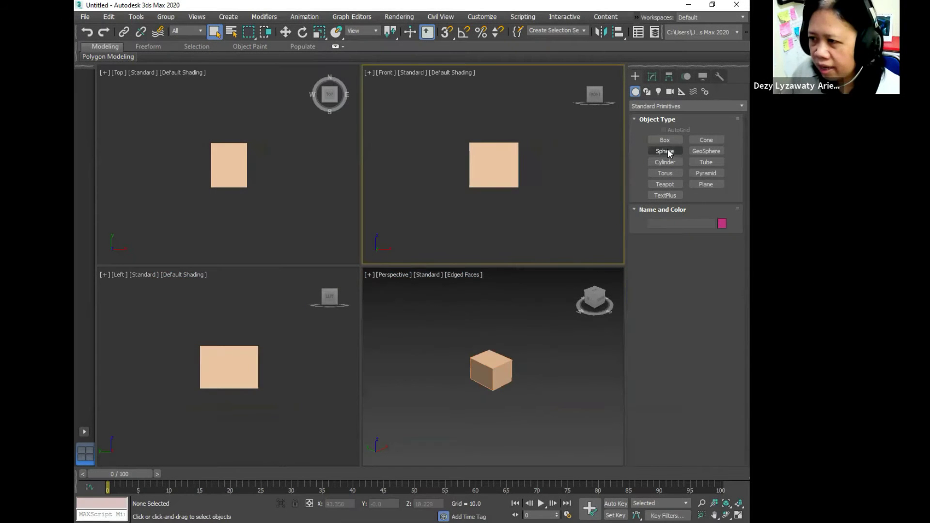
pyautogui.click(666, 151)
pyautogui.moveTo(287, 164); pyautogui.dragTo(306, 167)
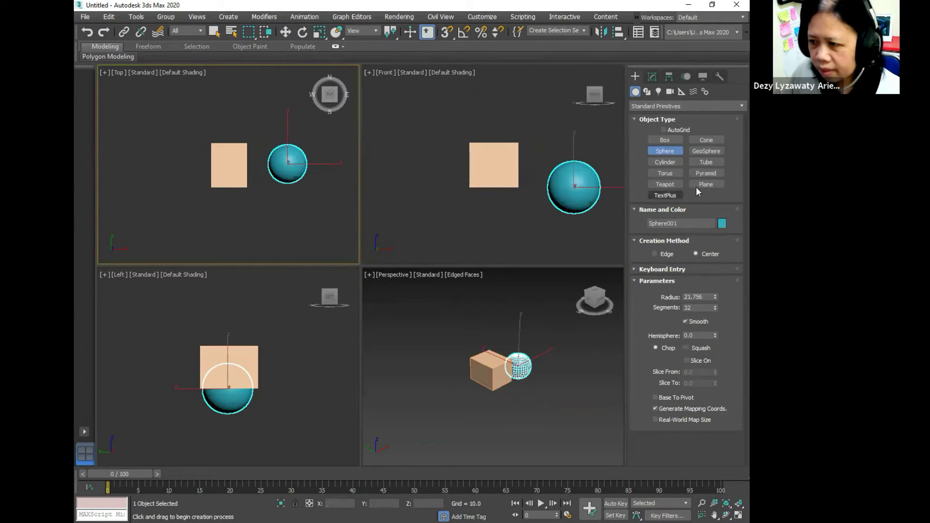
# - Create a cylinder with a radius of about 22 and a height of about 59 beyond the sphere in the Top viewport
pyautogui.click(675, 163)
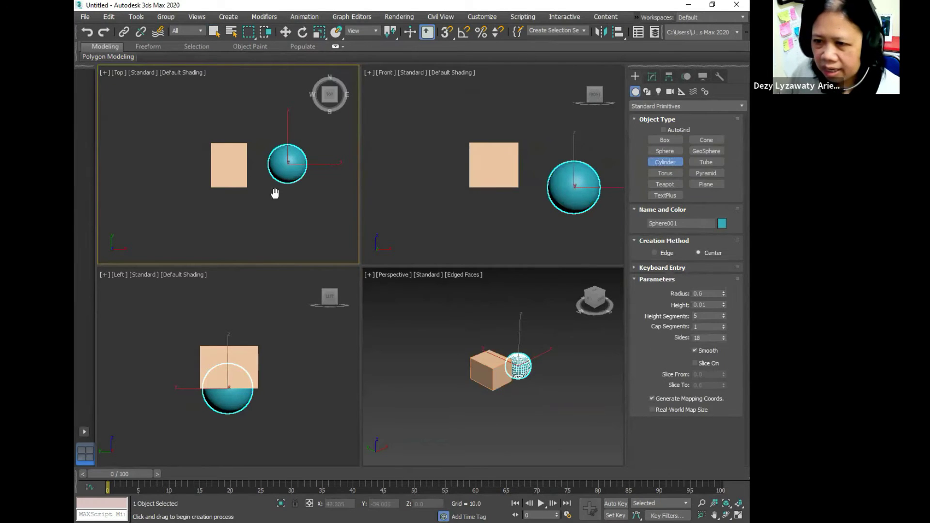
pyautogui.moveTo(275, 194); pyautogui.dragTo(199, 193, button='middle')
pyautogui.moveTo(276, 159); pyautogui.dragTo(277, 159)
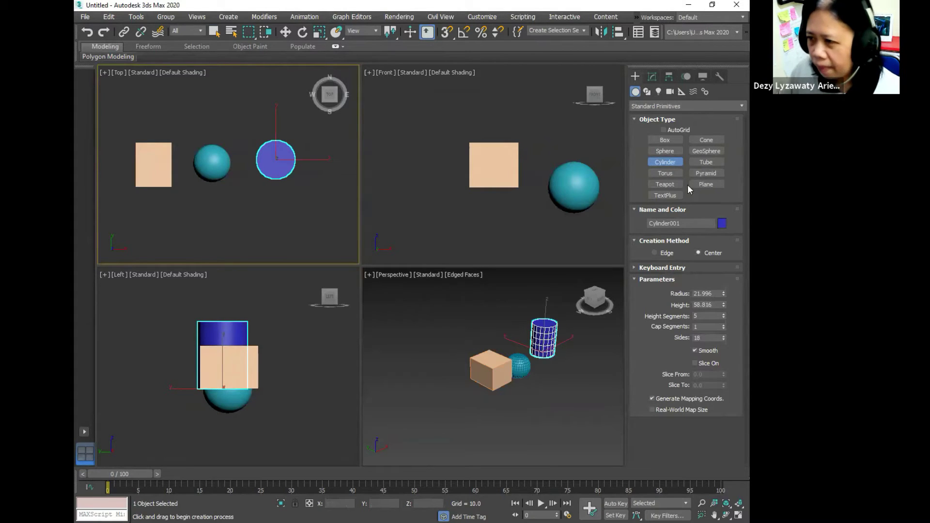
# - Create a torus with radius 1 about 12 and radius 2 about 6 beside the cylinder in the Top viewport
pyautogui.click(665, 173)
pyautogui.moveTo(335, 172); pyautogui.dragTo(316, 174, button='middle')
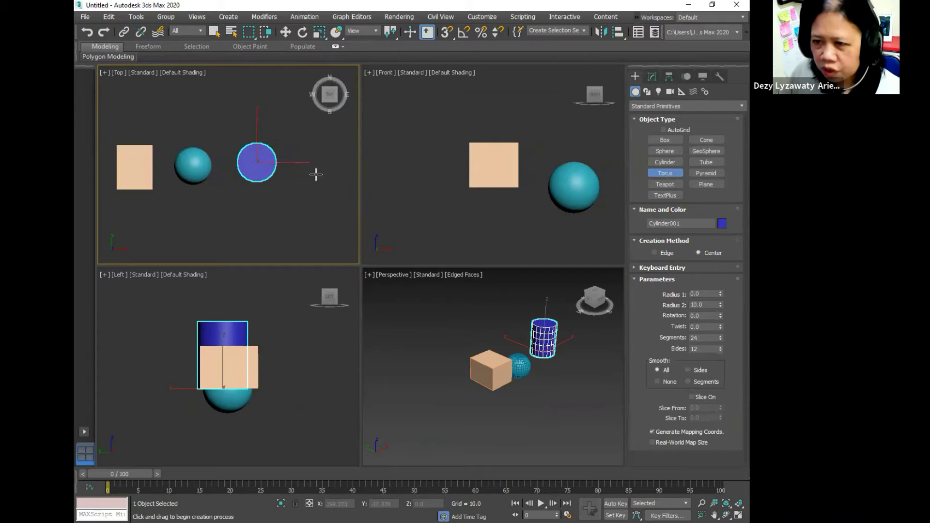
pyautogui.moveTo(315, 164); pyautogui.dragTo(329, 163)
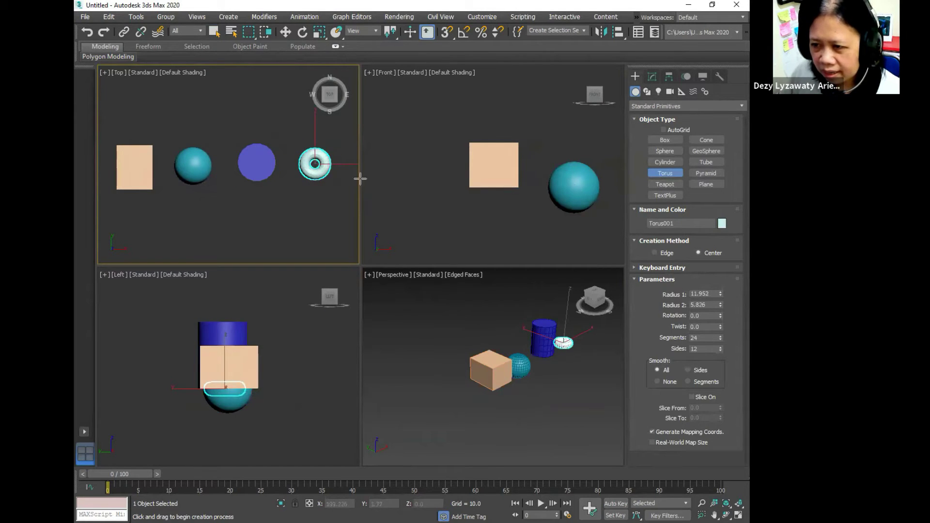
# - Create a pointed cone with a base radius of about 31 below the box in the Top viewport
pyautogui.click(706, 141)
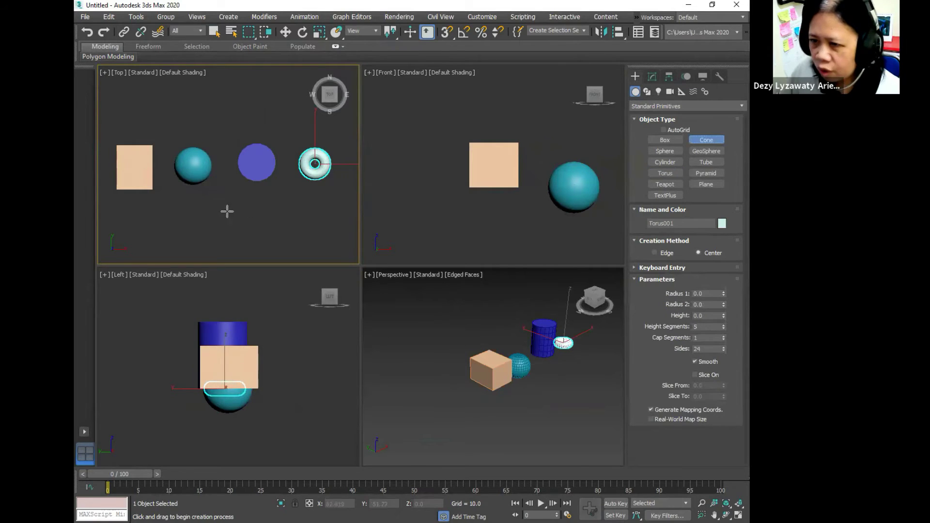
pyautogui.scroll(-3, 227, 212)
pyautogui.moveTo(211, 202); pyautogui.dragTo(231, 203)
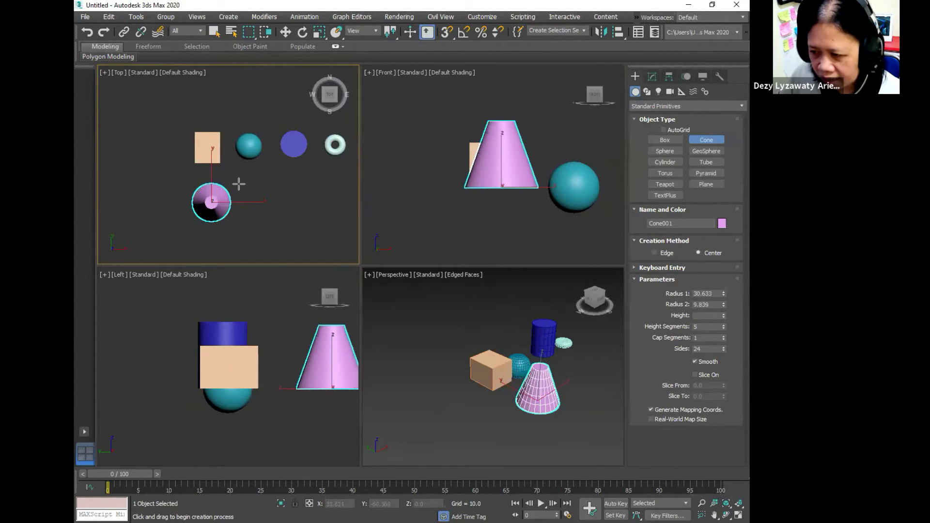
pyautogui.click(239, 188)
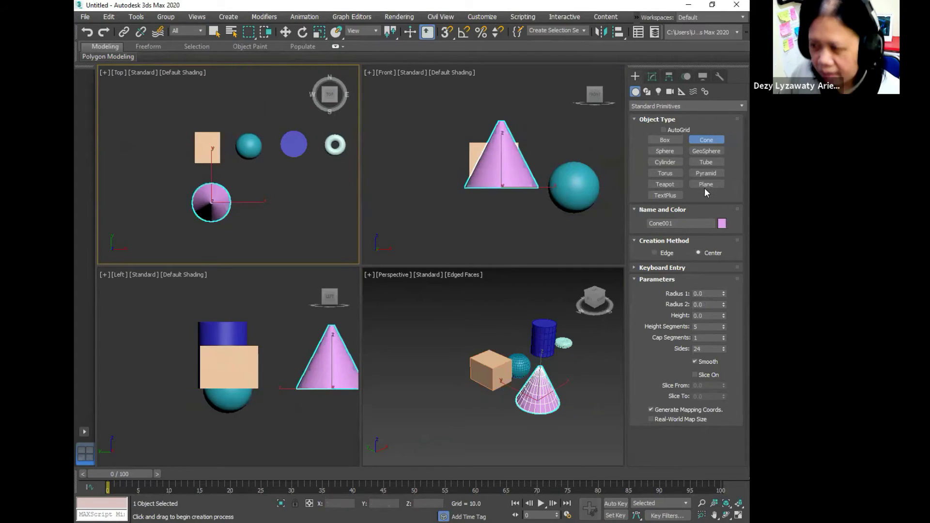
# - Create a geosphere with a radius of about 28 beside the cone in the Top viewport
pyautogui.click(710, 152)
pyautogui.moveTo(290, 198); pyautogui.dragTo(256, 210, button='middle')
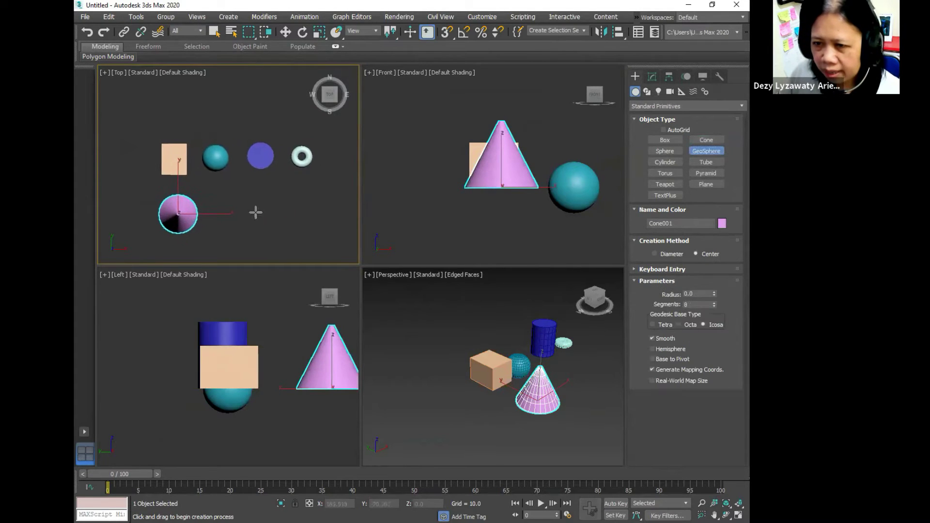
pyautogui.moveTo(231, 212); pyautogui.dragTo(248, 214)
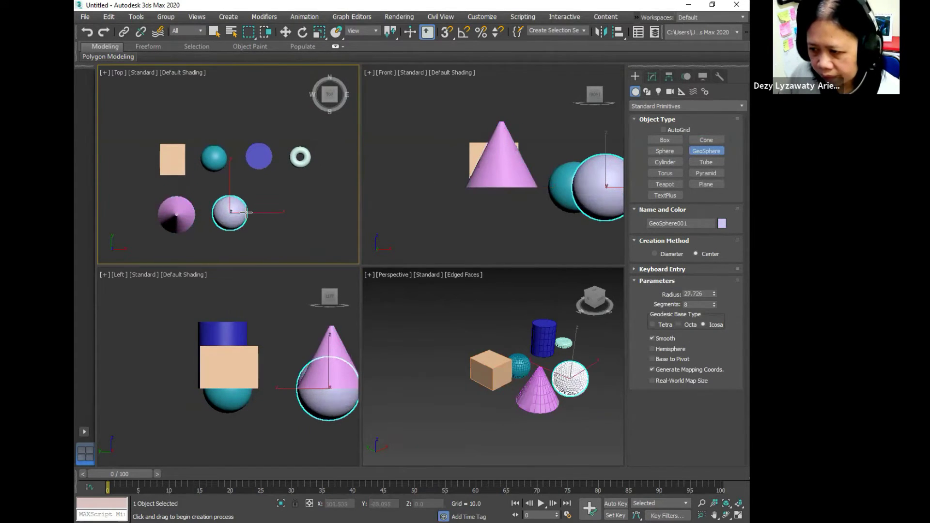
# - Create a tube with radii of about 23.5 and 18.4 and a height of about 50 beside the geosphere in the Top viewport
pyautogui.click(705, 163)
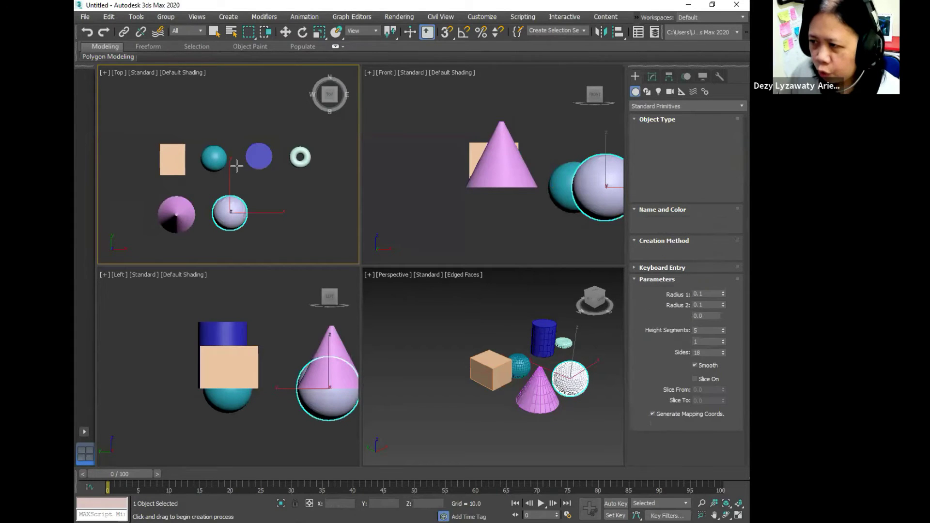
pyautogui.moveTo(248, 192); pyautogui.dragTo(238, 188, button='middle')
pyautogui.moveTo(260, 204); pyautogui.dragTo(271, 204)
pyautogui.click(270, 205)
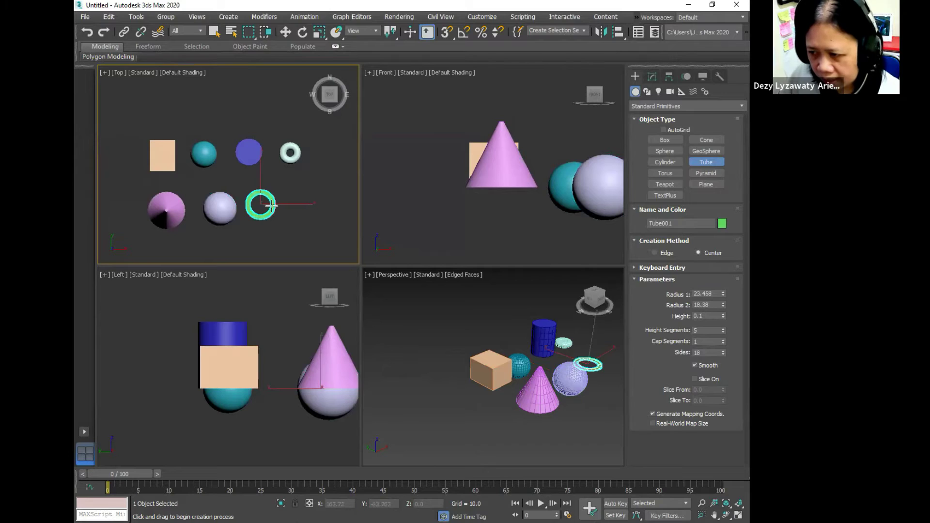
pyautogui.click(353, 160)
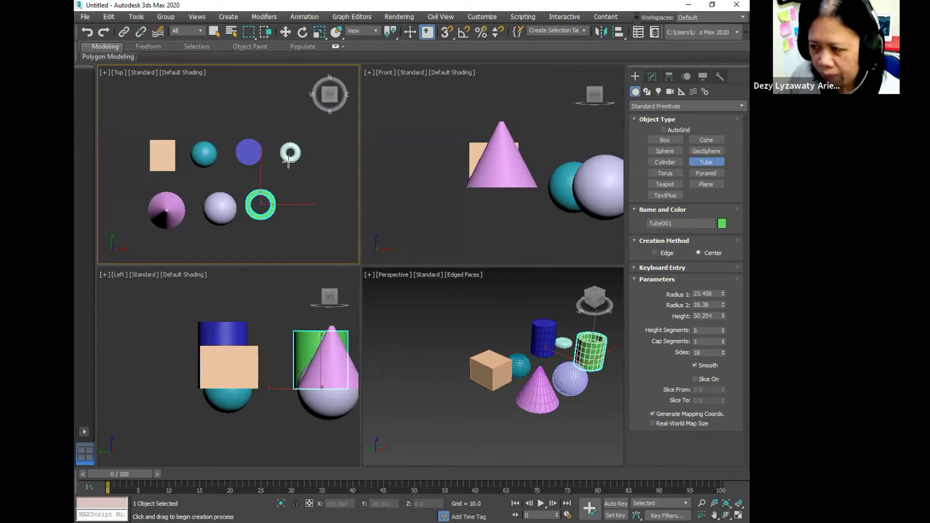
# - Create a pyramid about 46 wide, 32 deep and 37 high beside the tube in the Top viewport
pyautogui.click(705, 173)
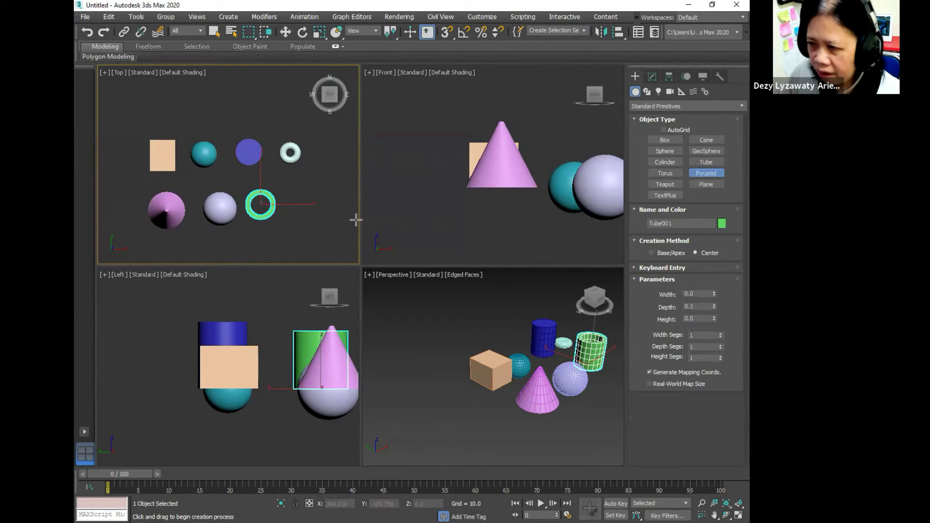
pyautogui.moveTo(318, 217); pyautogui.dragTo(299, 218, button='middle')
pyautogui.moveTo(293, 203); pyautogui.dragTo(315, 220)
pyautogui.click(315, 200)
pyautogui.keyDown('alt'); pyautogui.moveTo(436, 334); pyautogui.dragTo(402, 340, button='middle'); pyautogui.keyUp('alt')
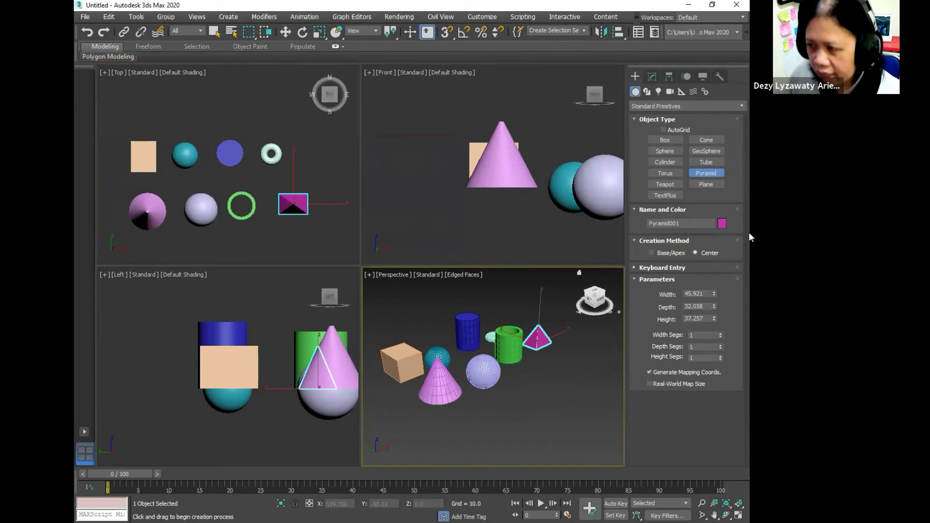
# - Create a teapot with a radius of about 21 below the tube in the Top viewport
pyautogui.click(664, 186)
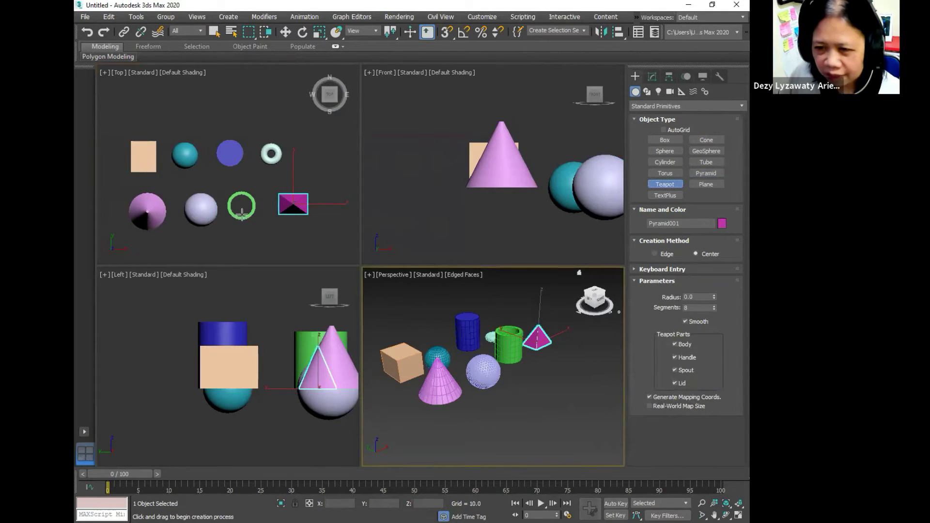
pyautogui.scroll(-2, 257, 219)
pyautogui.click(249, 236)
pyautogui.moveTo(248, 235); pyautogui.dragTo(260, 235)
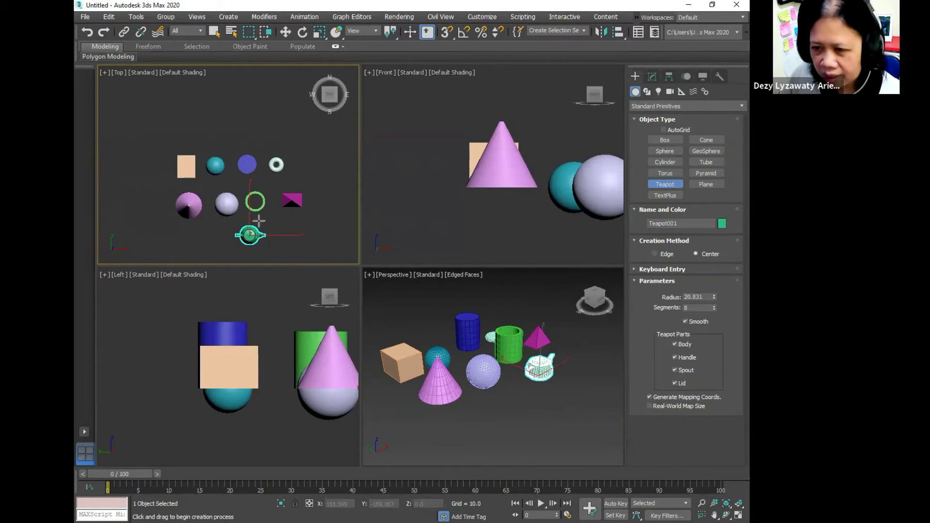
pyautogui.click(286, 32)
pyautogui.click(583, 402)
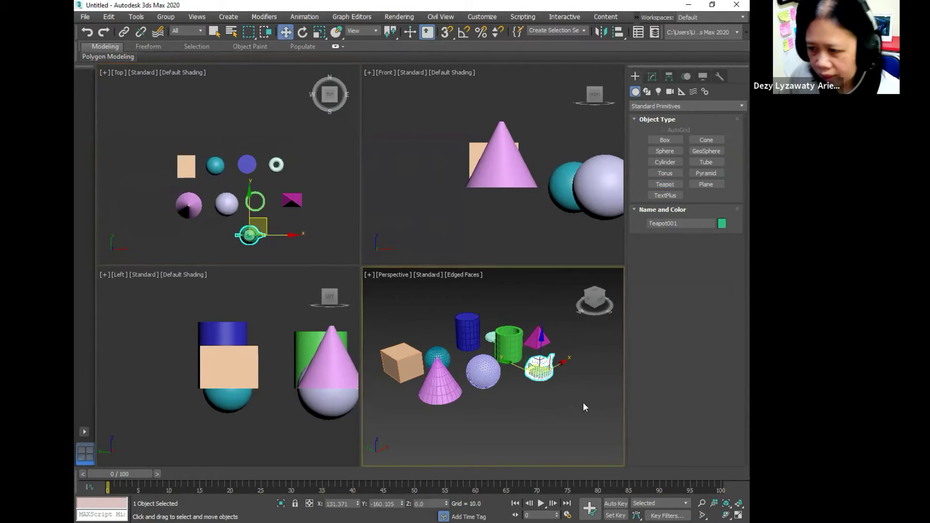
# - Place TextPlus objects with the default text below the pyramid in the Top viewport
pyautogui.click(665, 195)
pyautogui.moveTo(301, 228); pyautogui.dragTo(311, 233)
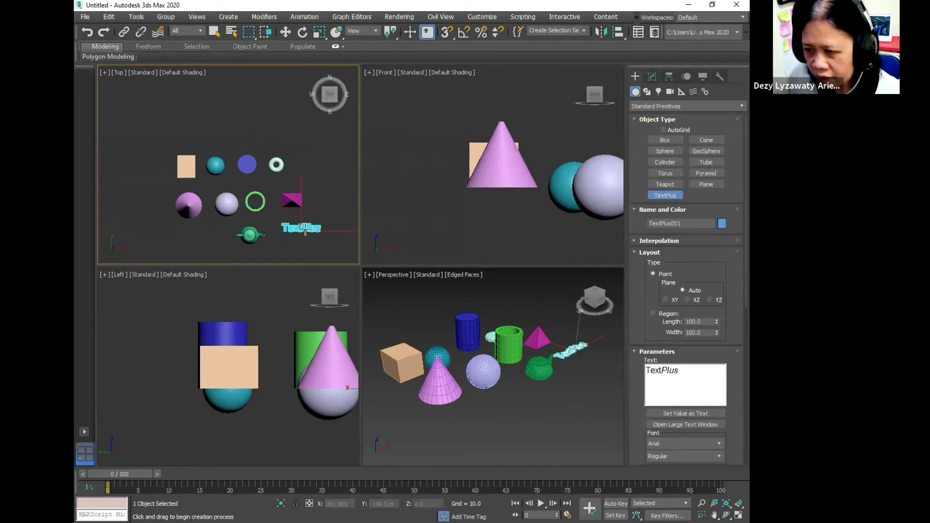
pyautogui.click(306, 230)
pyautogui.click(311, 232)
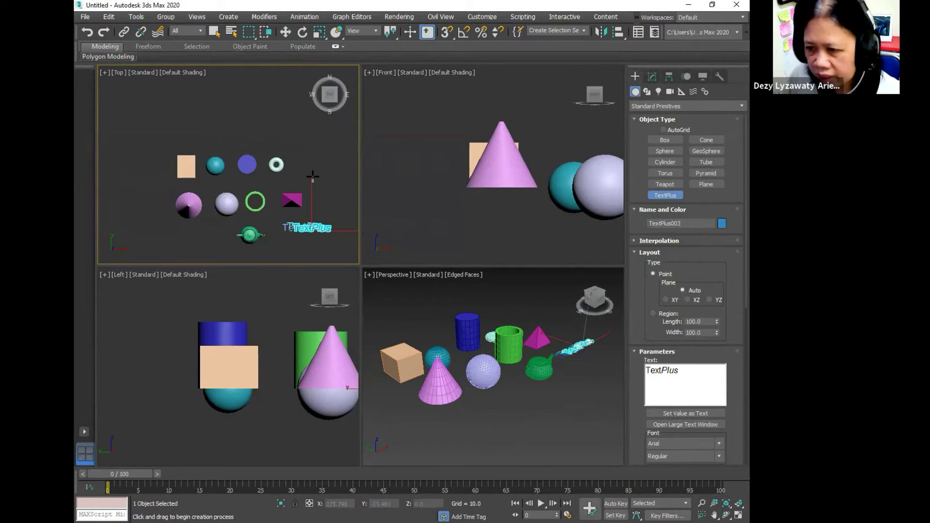
# - Remove the duplicate TextPlus objects and move the remaining one in front of the teapot in the Perspective viewport
pyautogui.press('w')
pyautogui.moveTo(333, 215); pyautogui.dragTo(324, 231)
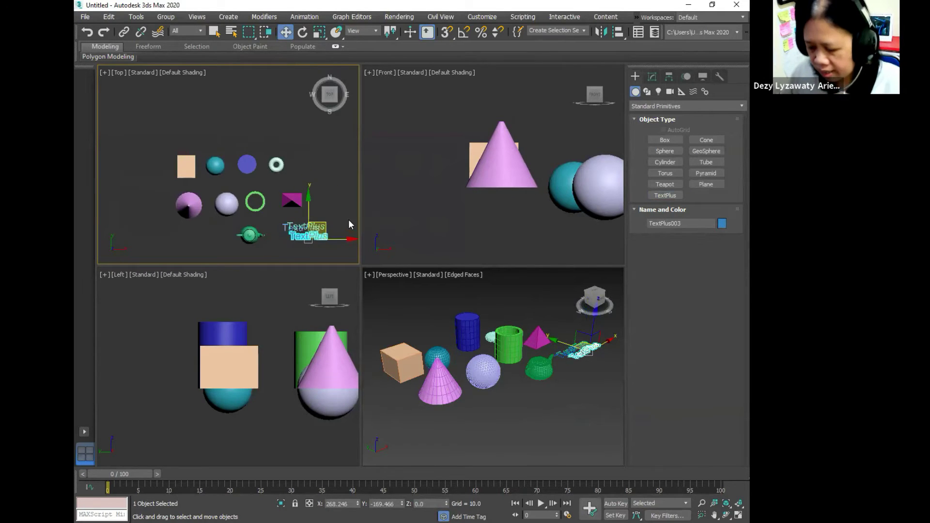
pyautogui.click(427, 243)
pyautogui.click(580, 346)
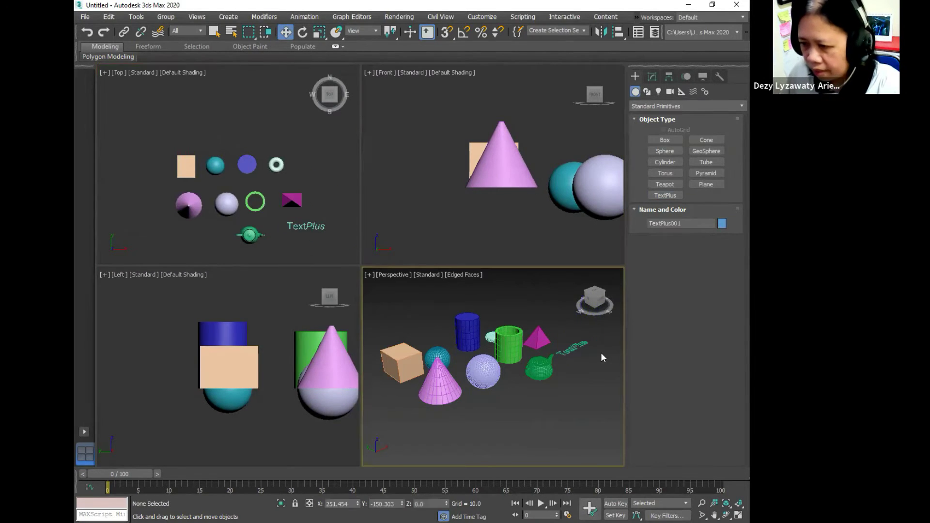
pyautogui.moveTo(576, 345); pyautogui.dragTo(528, 384)
pyautogui.click(597, 385)
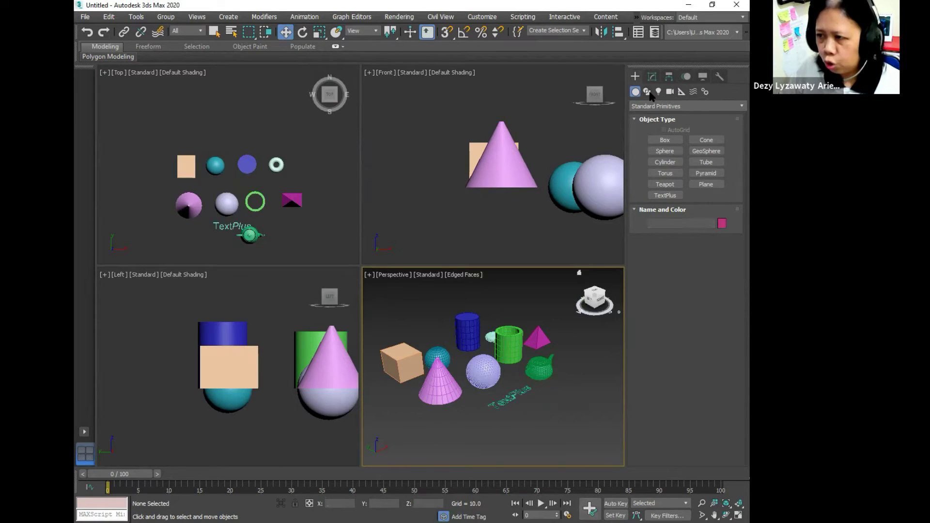
# - Delete the remaining TextPlus object from the scene
pyautogui.moveTo(232, 226); pyautogui.dragTo(226, 234)
pyautogui.click(526, 441)
pyautogui.click(492, 424)
pyautogui.press('Delete')
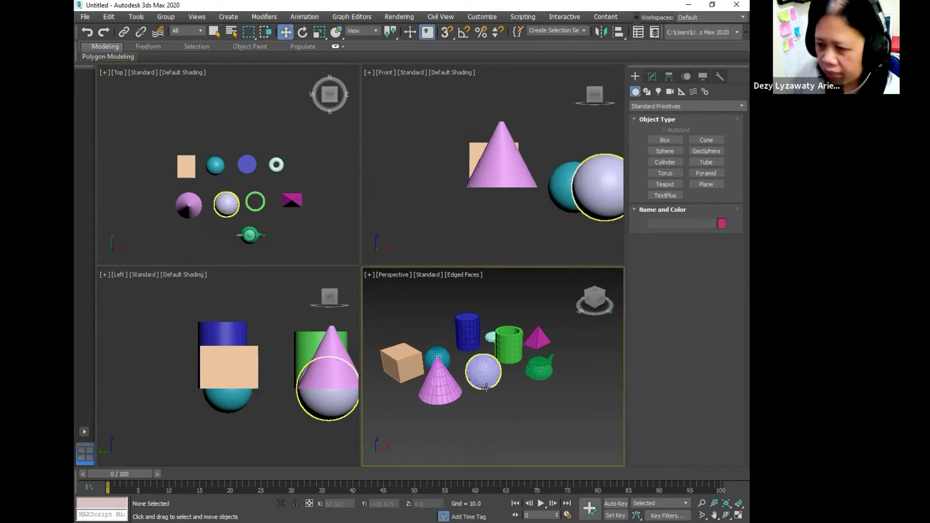
# - Orbit the Perspective view to examine the primitives from another angle
pyautogui.moveTo(505, 376)
pyautogui.mouseDown(button='middle')
pyautogui.moveTo(507, 412)
pyautogui.moveTo(507, 382)
pyautogui.mouseUp(button='middle')
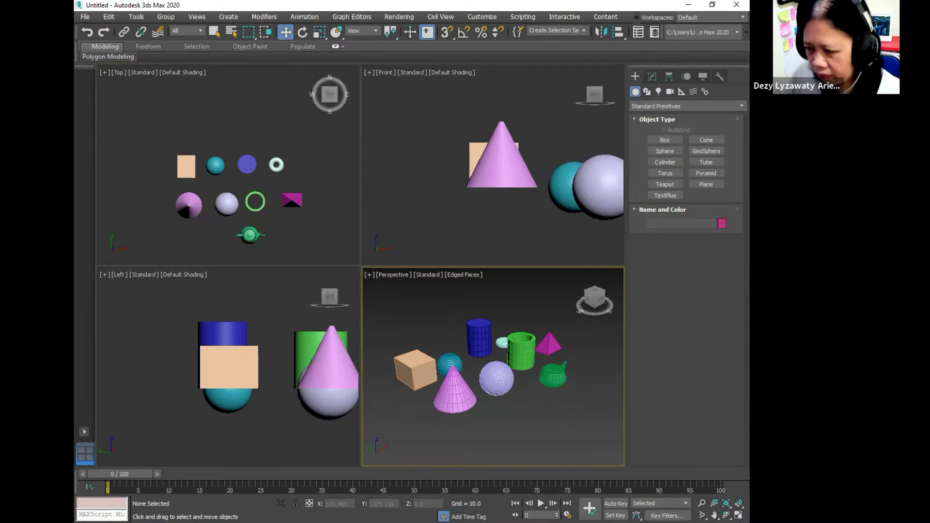
pyautogui.click(726, 515)
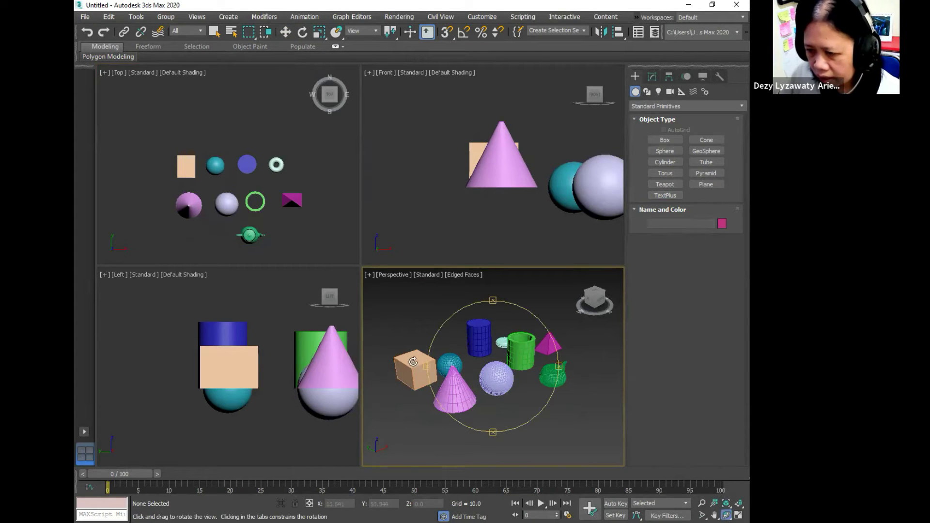
pyautogui.moveTo(426, 370); pyautogui.dragTo(490, 366)
# - Switch the active viewport between Top, Left and Perspective, and pan the Left view to bring the teapot into frame
pyautogui.rightClick(311, 224)
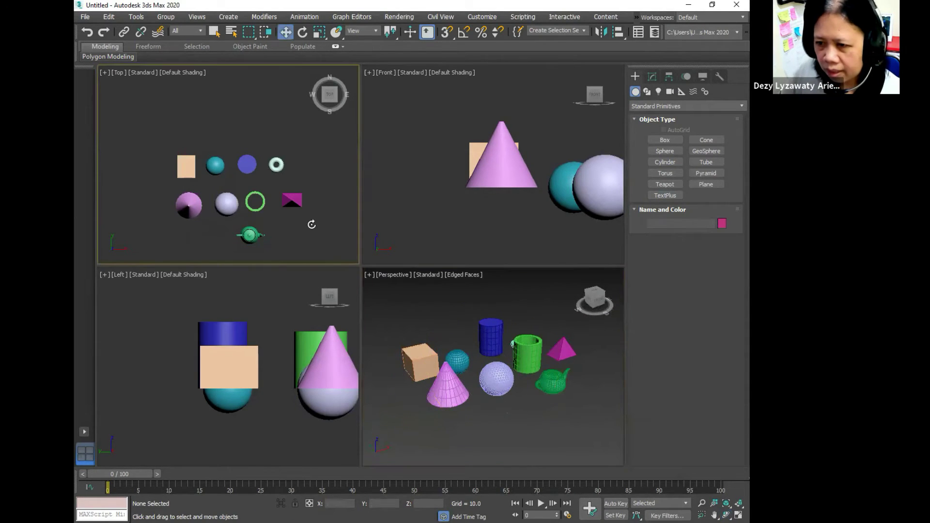
pyautogui.rightClick(259, 301)
pyautogui.rightClick(484, 362)
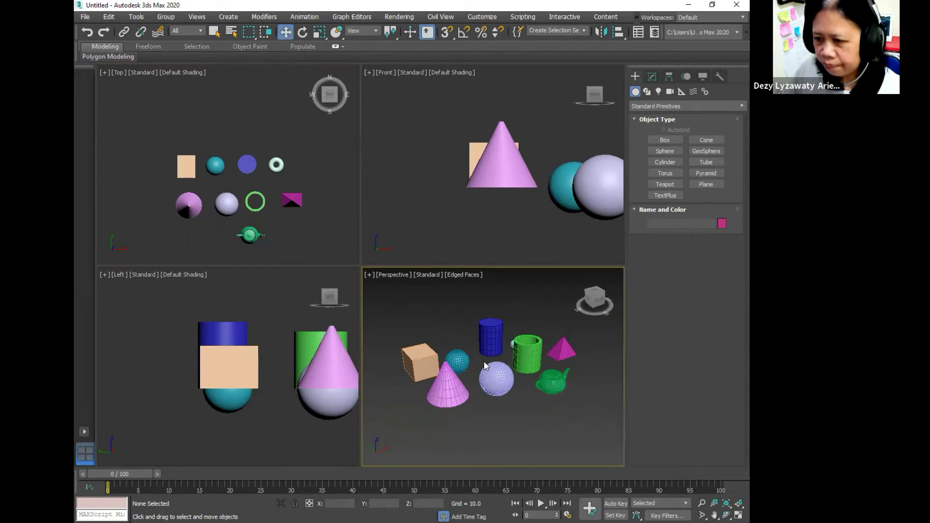
pyautogui.moveTo(483, 361); pyautogui.dragTo(484, 352, button='middle')
pyautogui.rightClick(327, 430)
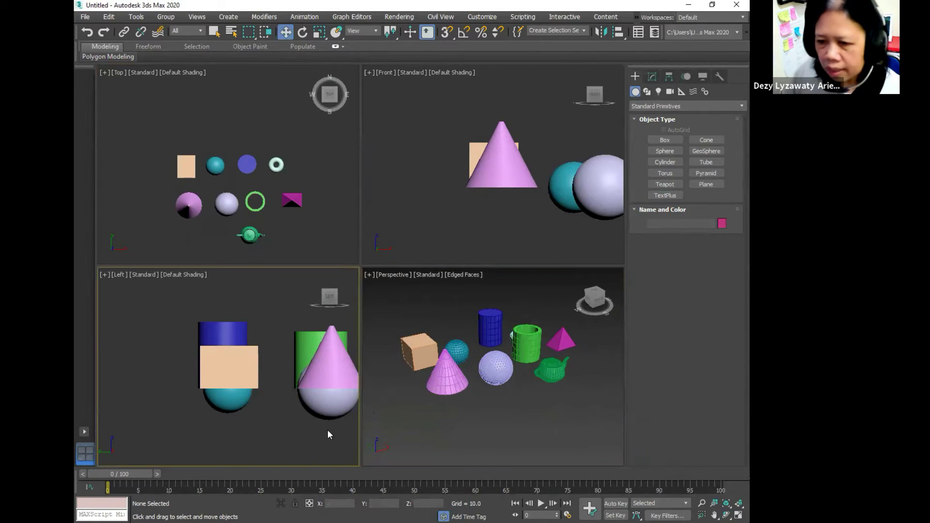
pyautogui.moveTo(294, 406); pyautogui.dragTo(225, 402, button='middle')
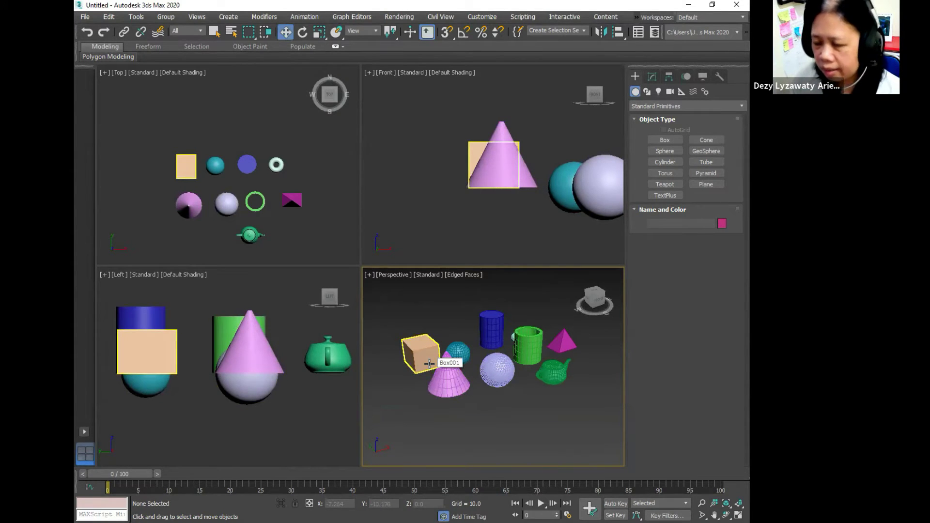
# - Build a multiple selection of the box, cone, sphere, cylinder and geosphere in the Perspective viewport, and clear it
pyautogui.click(455, 345)
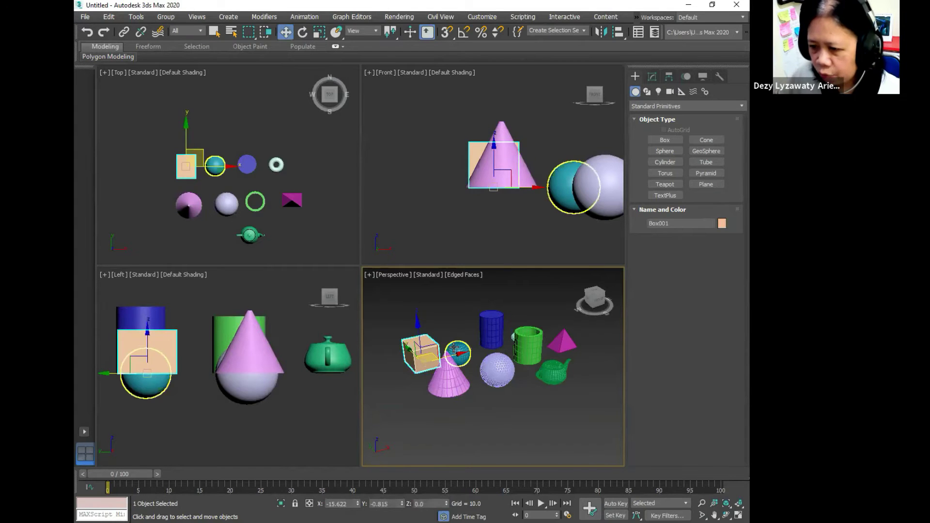
pyautogui.click(418, 352)
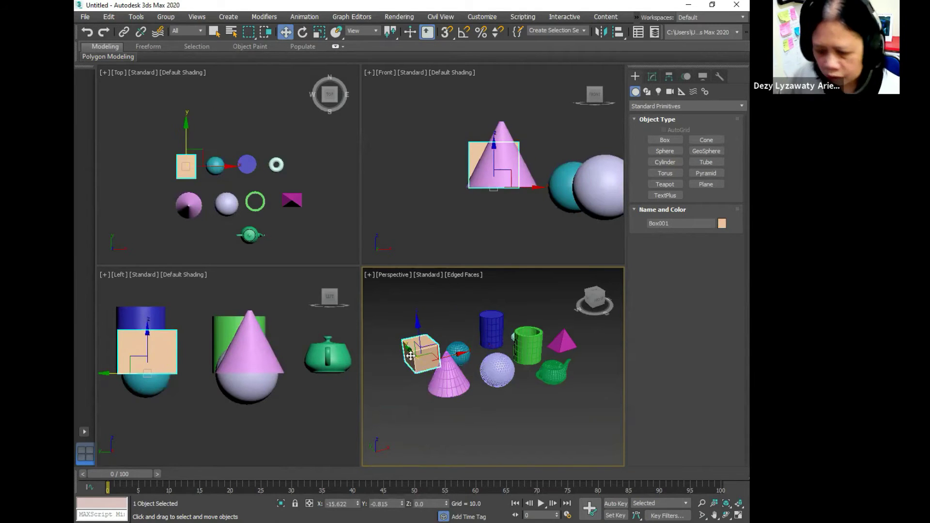
pyautogui.keyDown('ctrl'); pyautogui.click(450, 386); pyautogui.keyUp('ctrl')
pyautogui.keyDown('ctrl'); pyautogui.click(458, 352); pyautogui.keyUp('ctrl')
pyautogui.keyDown('ctrl'); pyautogui.click(491, 329); pyautogui.keyUp('ctrl')
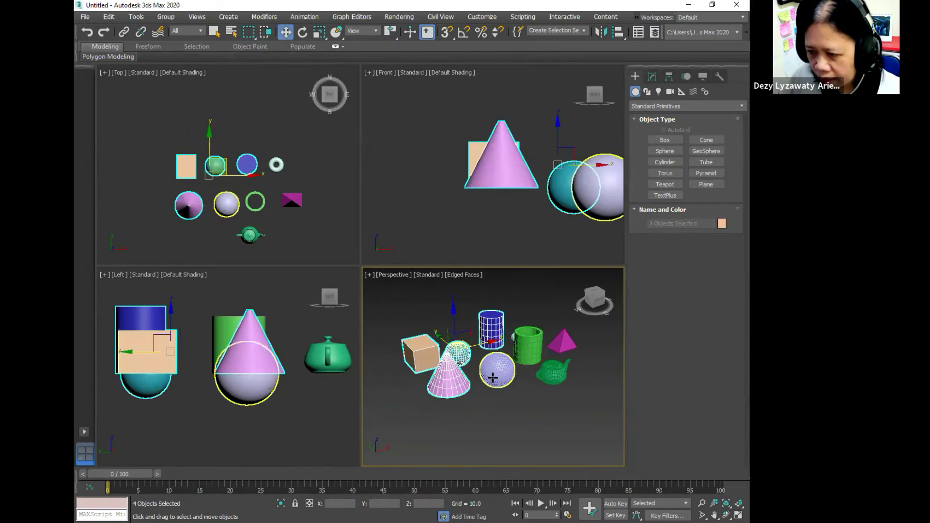
pyautogui.keyDown('ctrl'); pyautogui.click(497, 371); pyautogui.keyUp('ctrl')
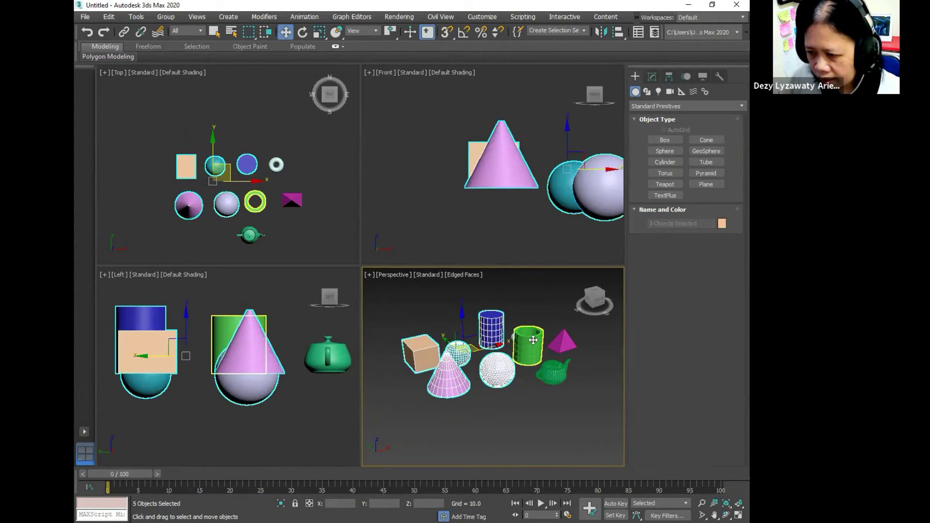
pyautogui.click(552, 439)
# - Region-select the group of primitives in the Perspective viewport several times, clearing the selection each time
pyautogui.moveTo(603, 428); pyautogui.dragTo(415, 346)
pyautogui.moveTo(387, 326); pyautogui.dragTo(386, 325)
pyautogui.moveTo(589, 425); pyautogui.dragTo(394, 317)
pyautogui.click(584, 425)
pyautogui.moveTo(584, 423); pyautogui.dragTo(383, 318)
pyautogui.click(505, 422)
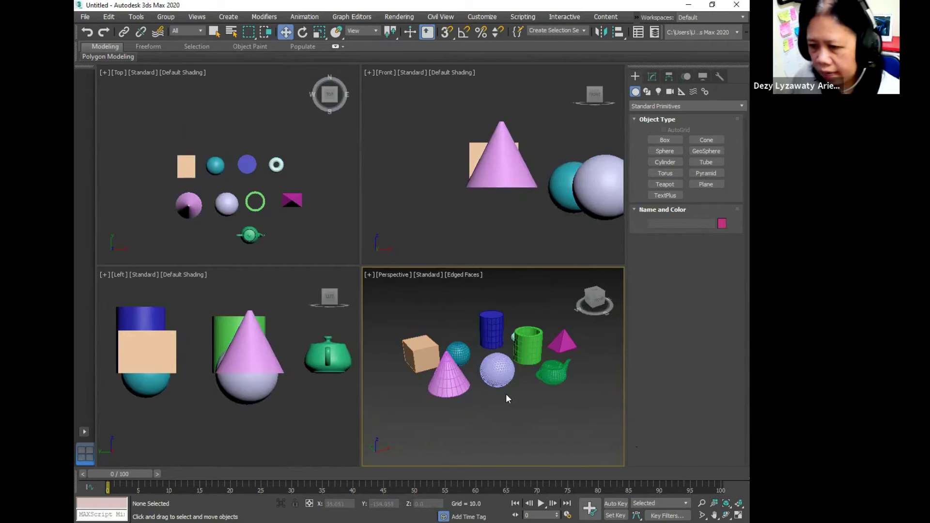
# - Review the scene's objects by name in the Select From Scene dialog and close it without selecting anything
pyautogui.click(231, 33)
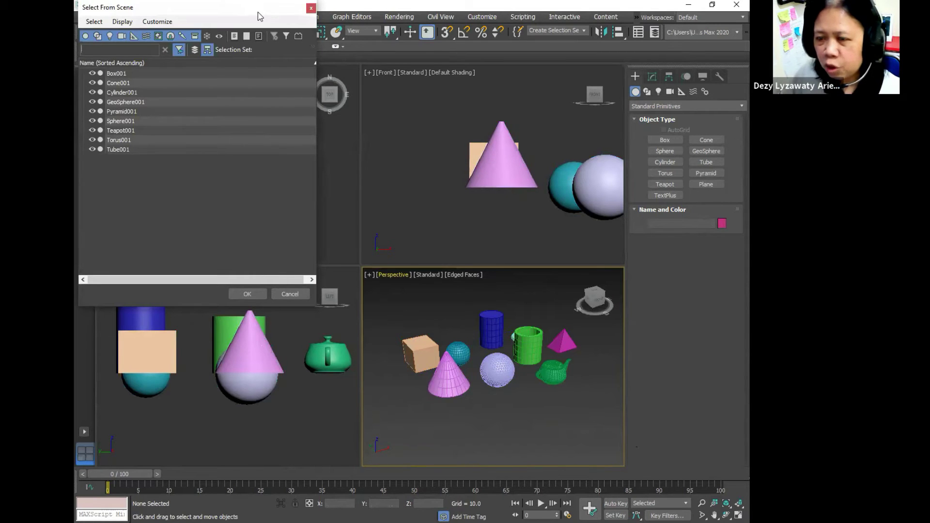
pyautogui.moveTo(260, 16); pyautogui.dragTo(401, 102)
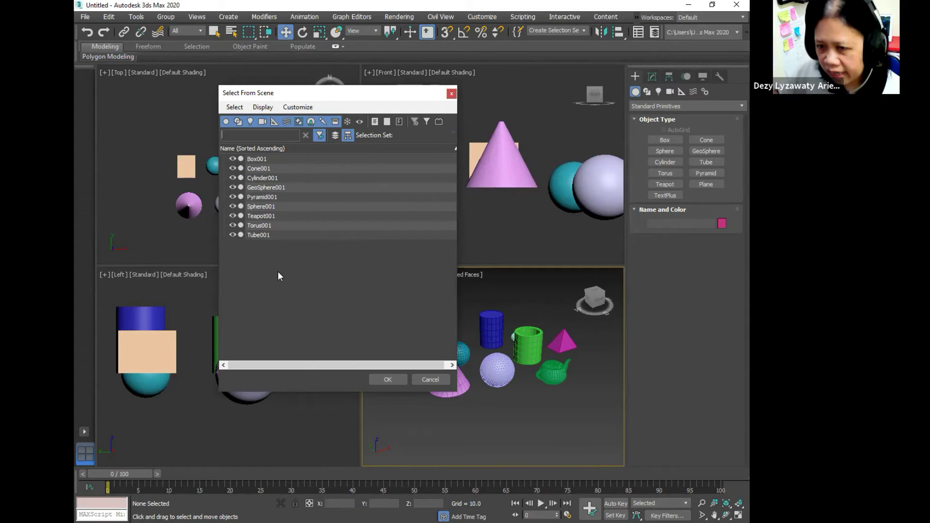
pyautogui.click(426, 380)
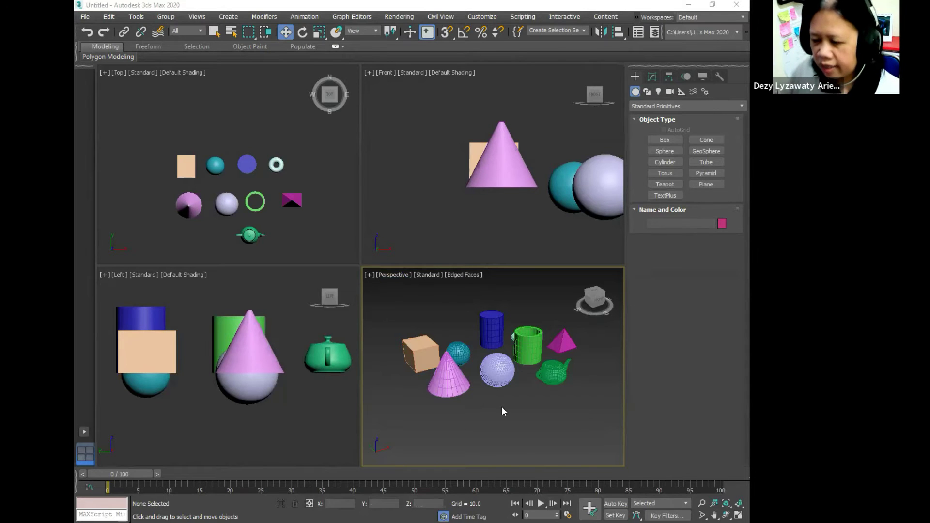
# - Region-select every primitive except the box in the Perspective viewport and delete them
pyautogui.moveTo(501, 401); pyautogui.dragTo(541, 399, button='middle')
pyautogui.moveTo(587, 405); pyautogui.dragTo(440, 321)
pyautogui.click(545, 400)
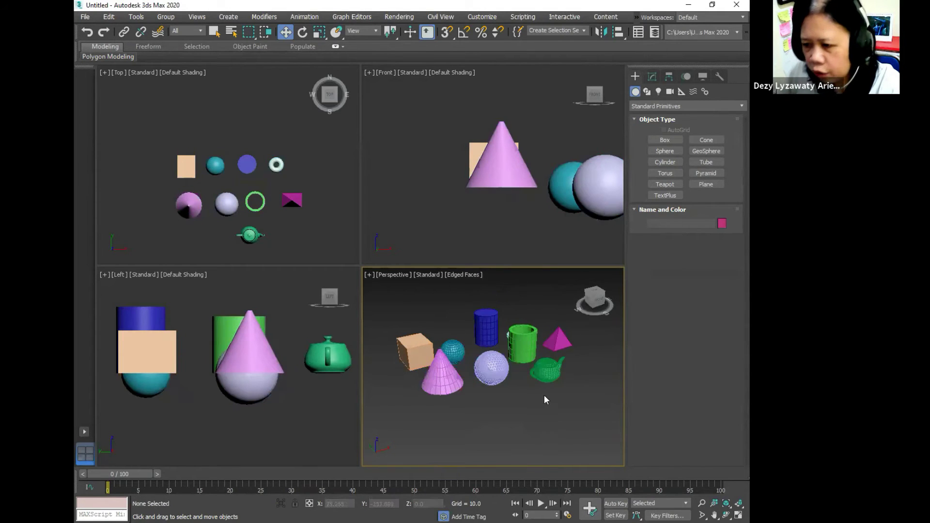
pyautogui.moveTo(581, 415); pyautogui.dragTo(446, 332)
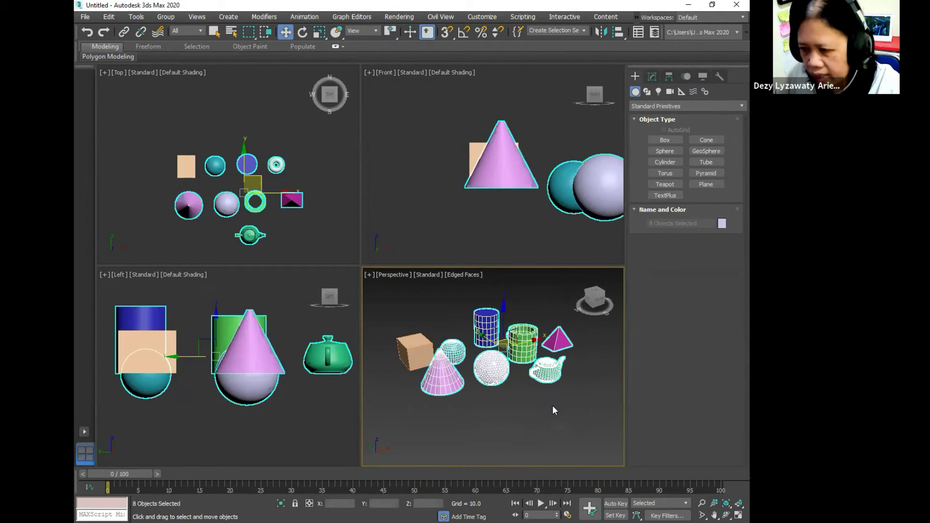
pyautogui.press('Delete')
pyautogui.moveTo(498, 380); pyautogui.dragTo(533, 381, button='middle')
# - Select the box in the Perspective viewport and move it along X to about -32 and down along Z to about -39
pyautogui.click(289, 214)
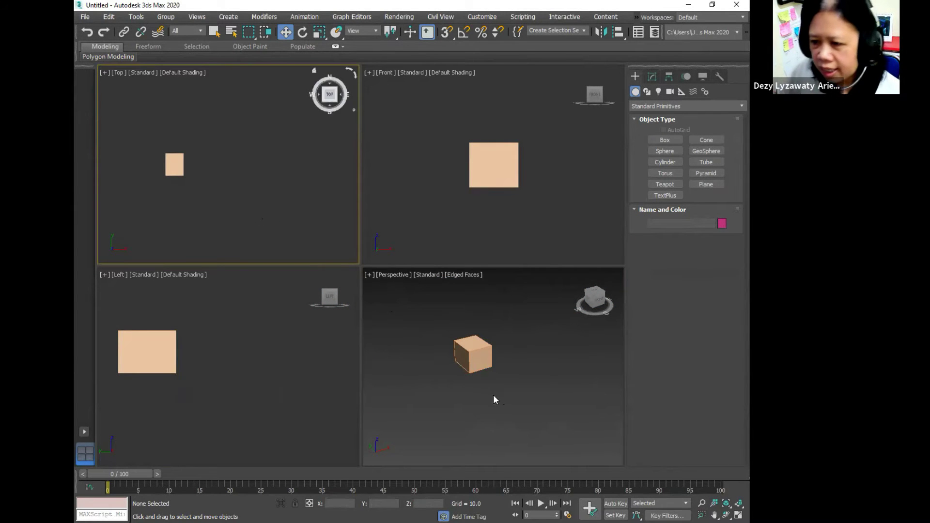
pyautogui.click(483, 359)
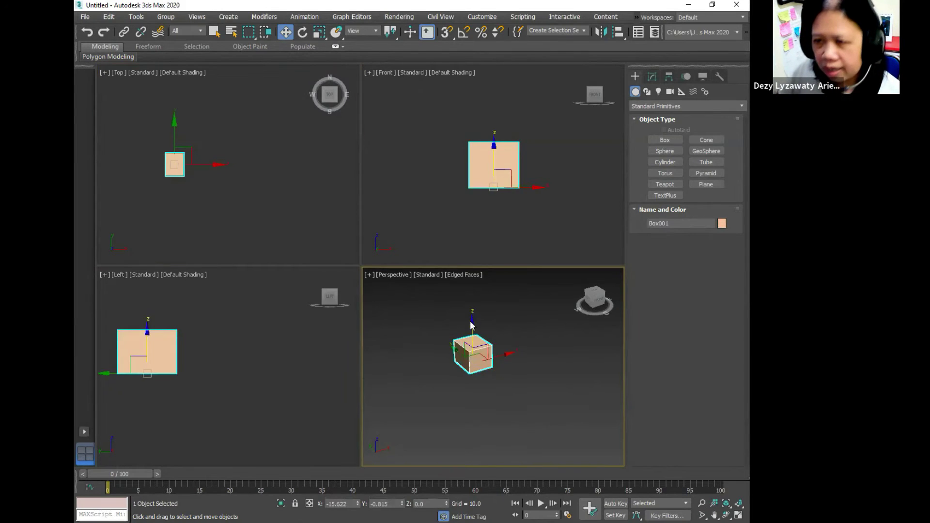
pyautogui.click(287, 37)
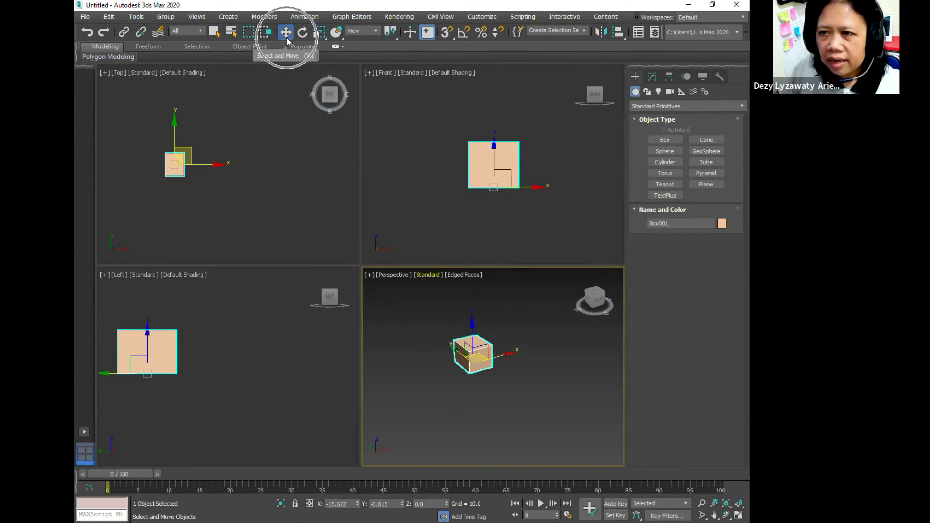
pyautogui.click(286, 31)
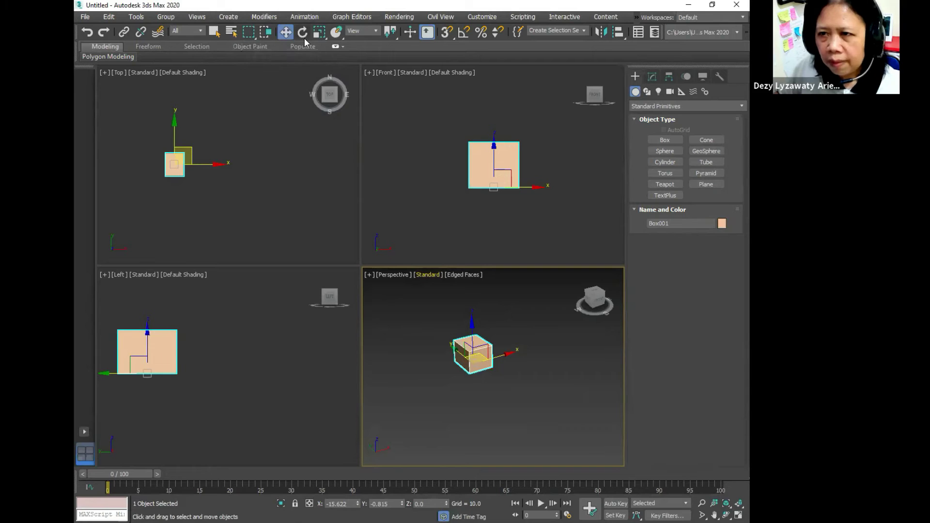
pyautogui.click(304, 38)
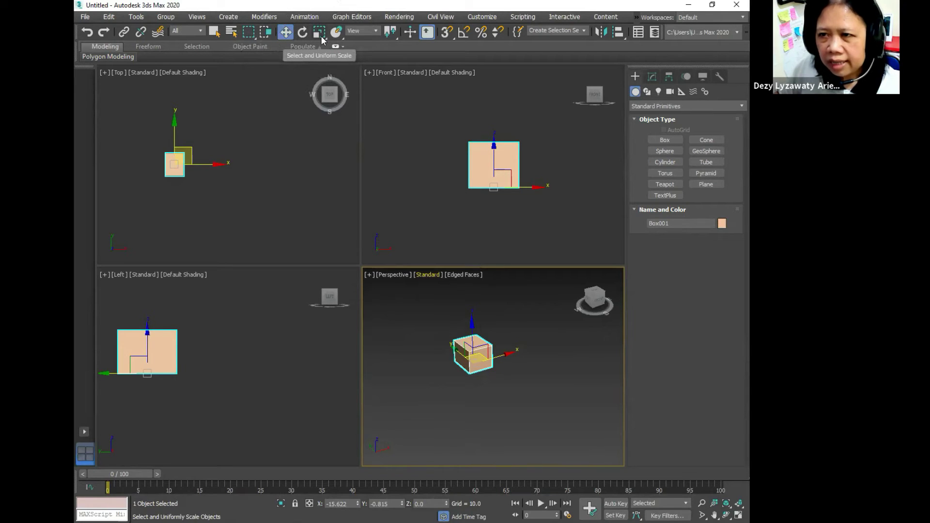
pyautogui.click(287, 38)
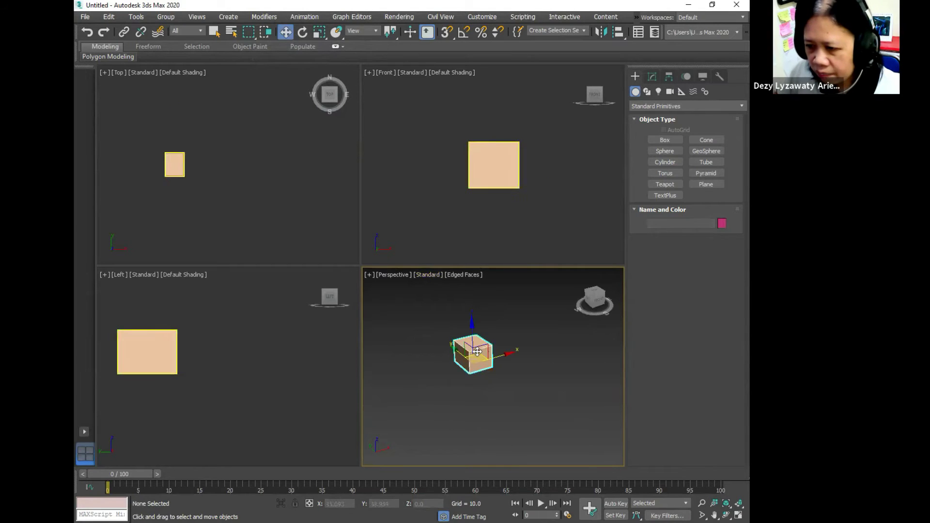
pyautogui.click(289, 33)
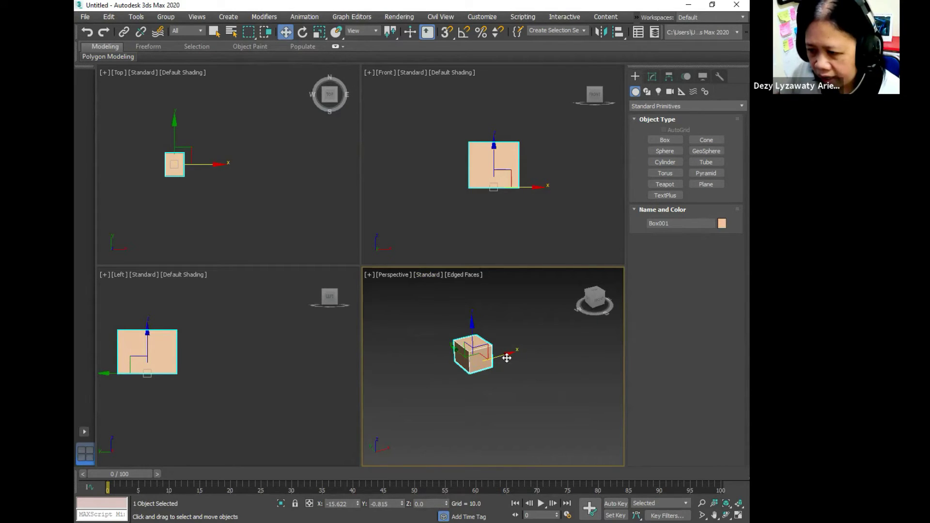
pyautogui.moveTo(513, 351)
pyautogui.mouseDown()
pyautogui.moveTo(562, 330)
pyautogui.moveTo(473, 373)
pyautogui.moveTo(500, 363)
pyautogui.mouseUp()
pyautogui.moveTo(466, 329)
pyautogui.mouseDown()
pyautogui.moveTo(470, 272)
pyautogui.moveTo(475, 368)
pyautogui.moveTo(475, 341)
pyautogui.mouseUp()
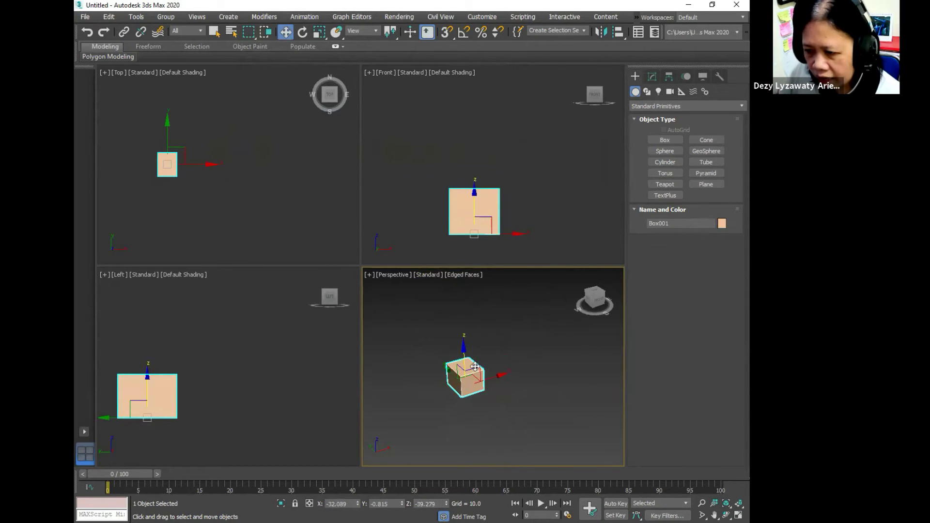
# - Move the box across the XY and XZ planes in the Perspective viewport to about X -36, Y -24 and Z -10
pyautogui.moveTo(474, 377); pyautogui.dragTo(476, 341)
pyautogui.hotkey('ctrl', 'z')
pyautogui.hotkey('ctrl', 'z')
pyautogui.hotkey('ctrl', 'z')
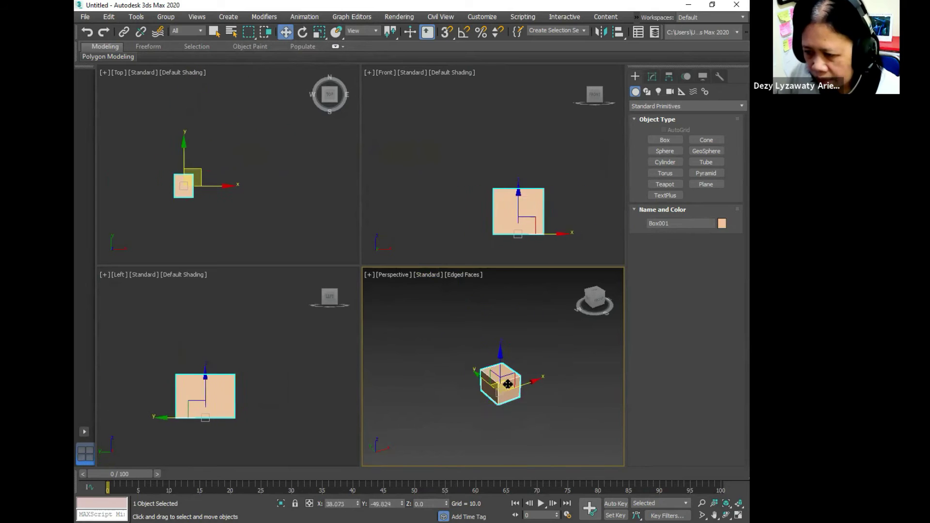
pyautogui.hotkey('ctrl', 'z')
pyautogui.hotkey('ctrl', 'z')
pyautogui.hotkey('ctrl', 'z')
pyautogui.hotkey('ctrl', 'z')
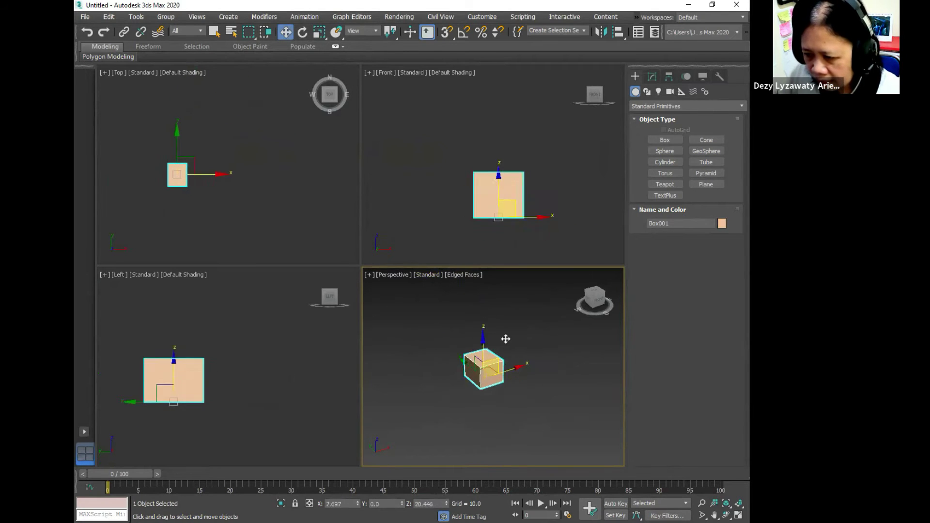
pyautogui.moveTo(486, 354); pyautogui.dragTo(484, 363)
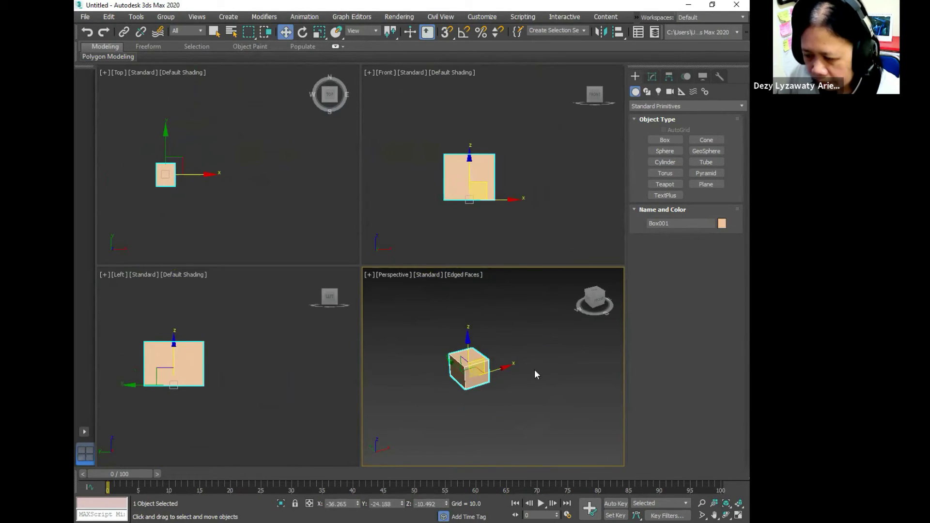
pyautogui.click(534, 370)
pyautogui.click(488, 365)
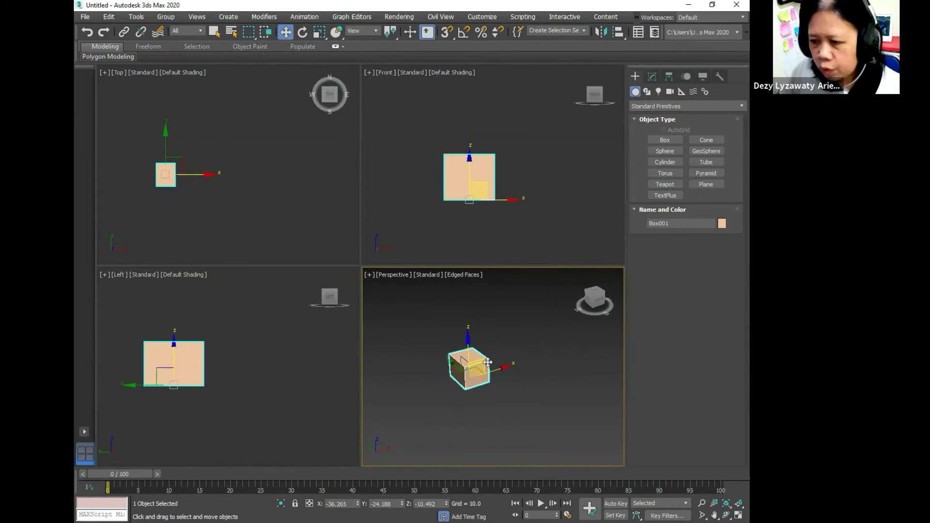
# - Rotate the box about all three axes in the Perspective viewport to about X -29, Y 131 and Z -85
pyautogui.click(302, 33)
pyautogui.moveTo(481, 359); pyautogui.dragTo(557, 409)
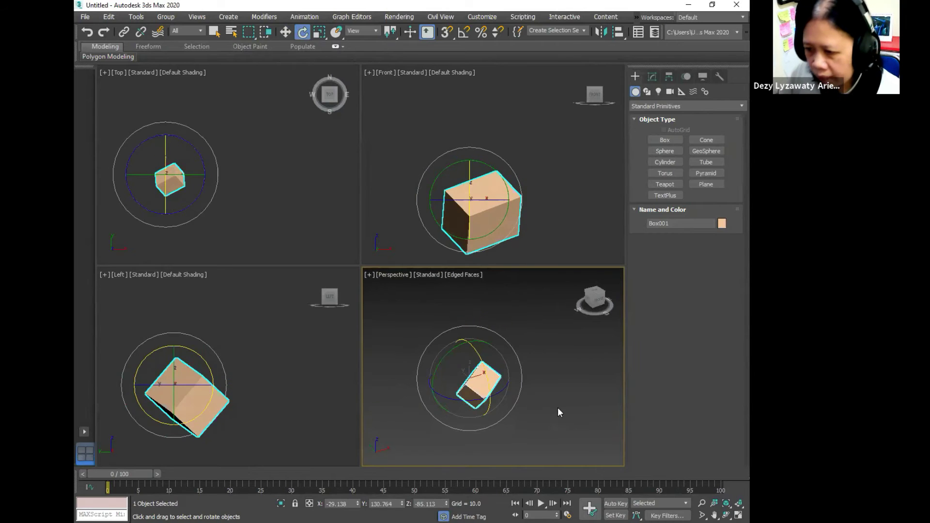
pyautogui.click(557, 409)
pyautogui.click(473, 401)
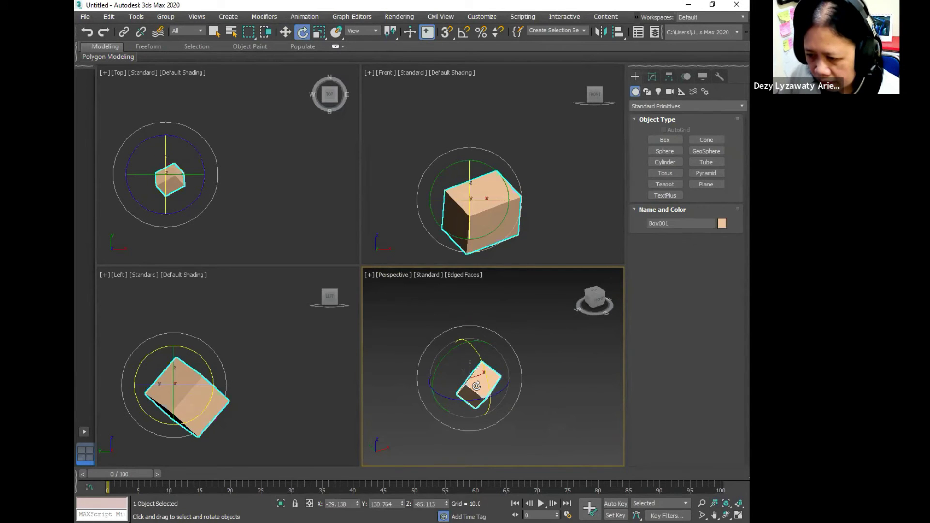
# - Reset the box's rotation by entering 0 for the X, Y and Z angles
pyautogui.doubleClick(436, 505)
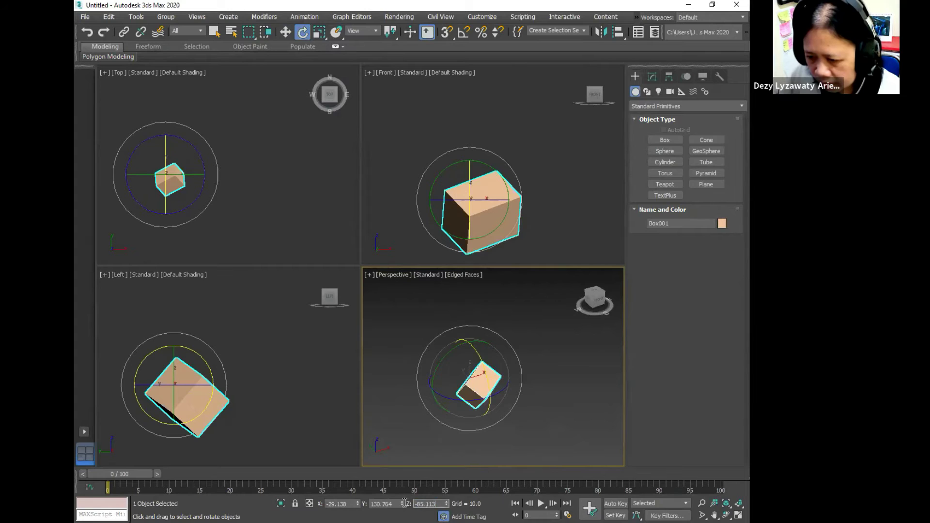
pyautogui.write('0')
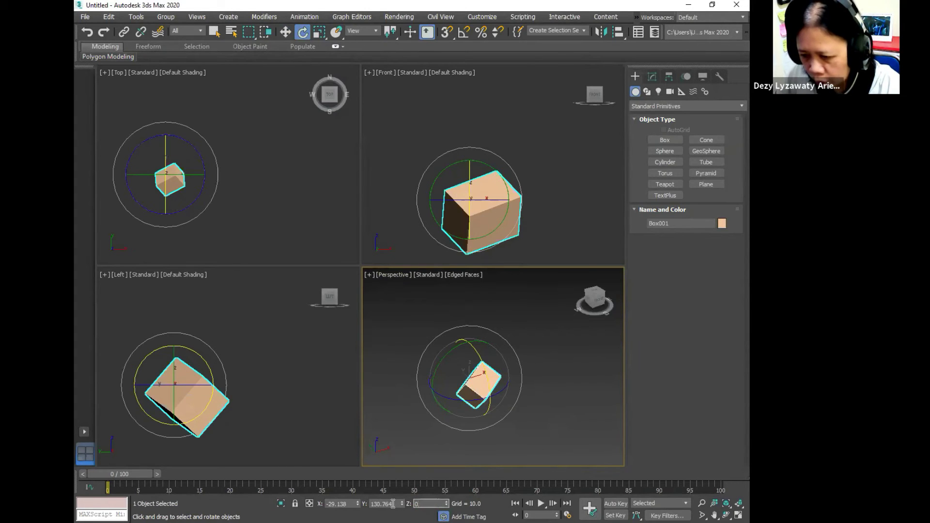
pyautogui.moveTo(394, 503); pyautogui.dragTo(336, 503)
pyautogui.write('0')
pyautogui.press('Return')
pyautogui.click(330, 504)
pyautogui.write('0')
pyautogui.press('Return')
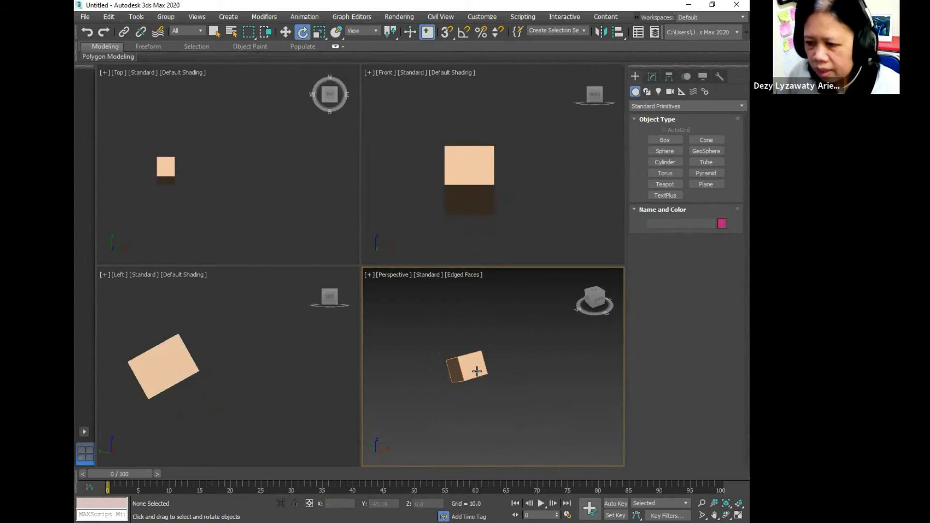
pyautogui.moveTo(350, 505); pyautogui.dragTo(242, 518)
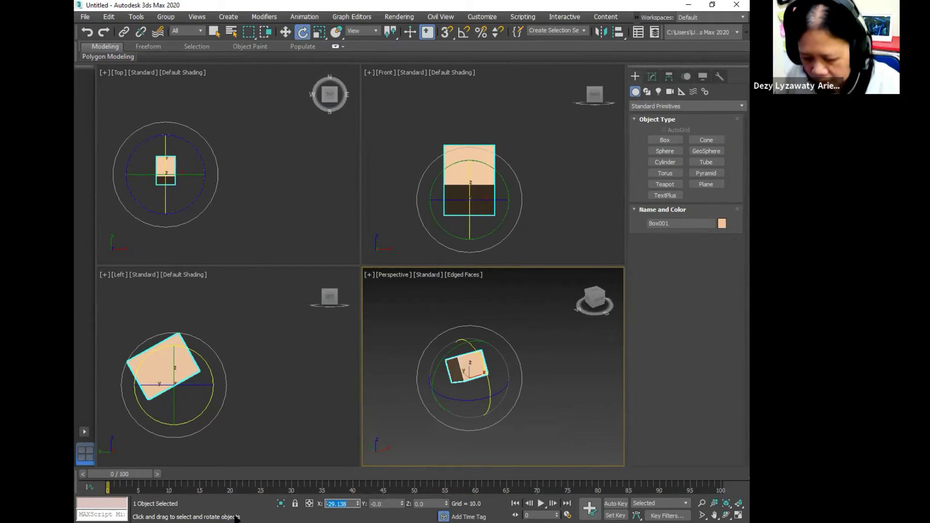
pyautogui.write('0')
pyautogui.press('Return')
pyautogui.click(489, 399)
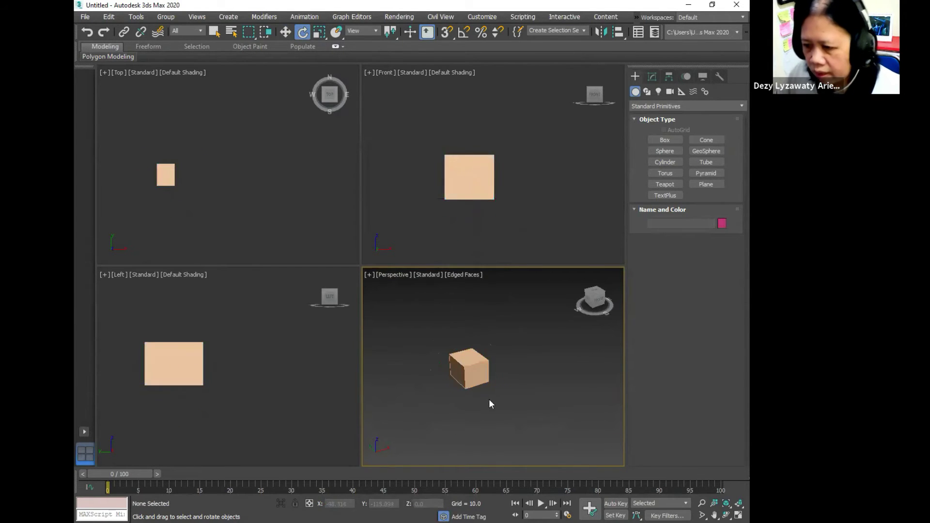
pyautogui.click(486, 369)
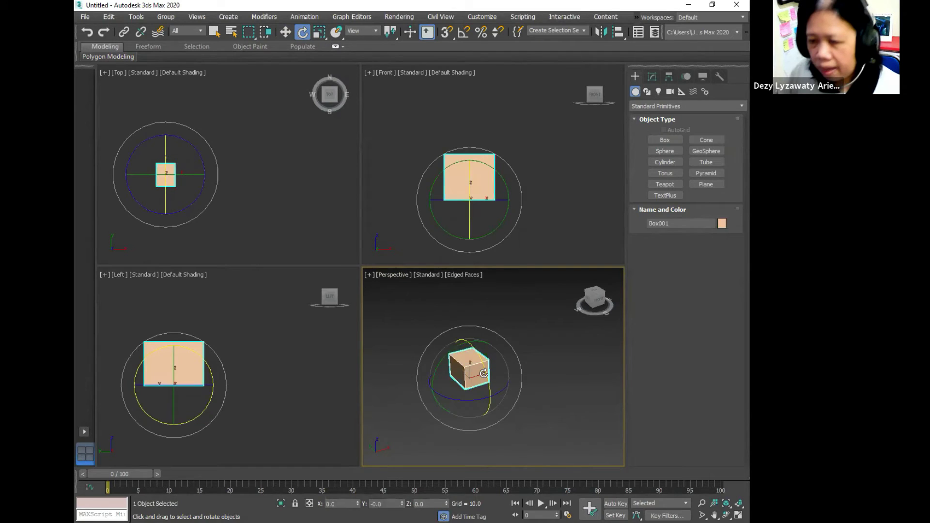
# - Scale the box uniformly to about 102% and flatten it along Z to about 47%
pyautogui.click(320, 32)
pyautogui.moveTo(320, 32); pyautogui.dragTo(320, 51)
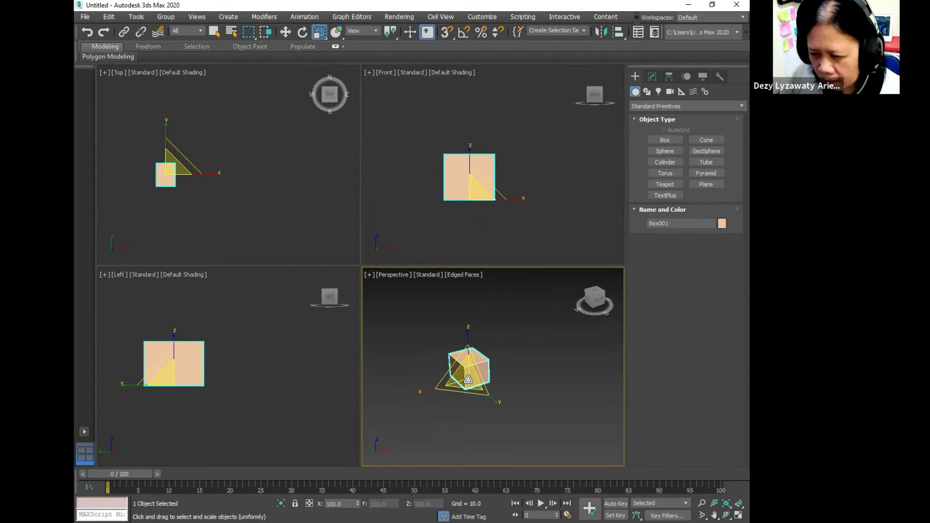
pyautogui.moveTo(468, 379)
pyautogui.mouseDown()
pyautogui.moveTo(473, 279)
pyautogui.moveTo(469, 443)
pyautogui.moveTo(470, 339)
pyautogui.moveTo(472, 378)
pyautogui.mouseUp()
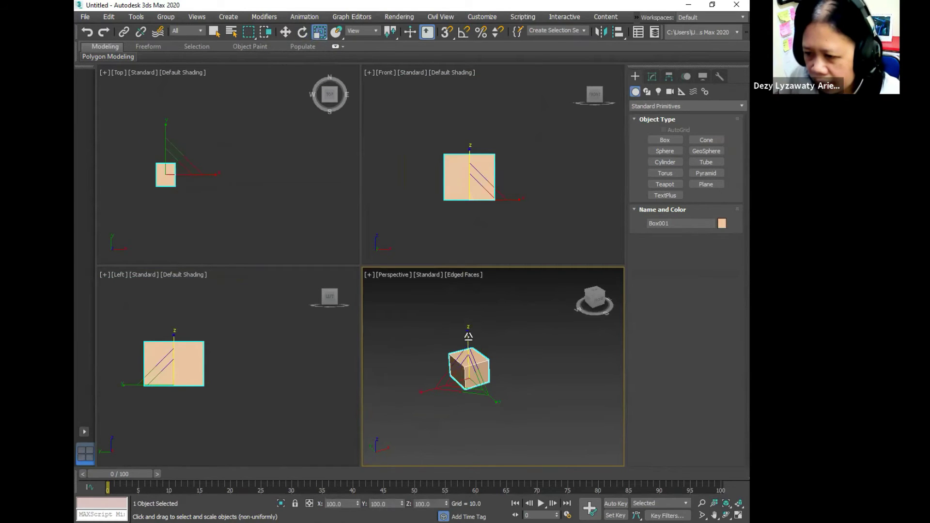
pyautogui.moveTo(468, 336); pyautogui.dragTo(473, 373)
pyautogui.click(490, 386)
pyautogui.scroll(5, 488, 389)
pyautogui.moveTo(485, 393); pyautogui.dragTo(496, 435, button='middle')
pyautogui.click(486, 392)
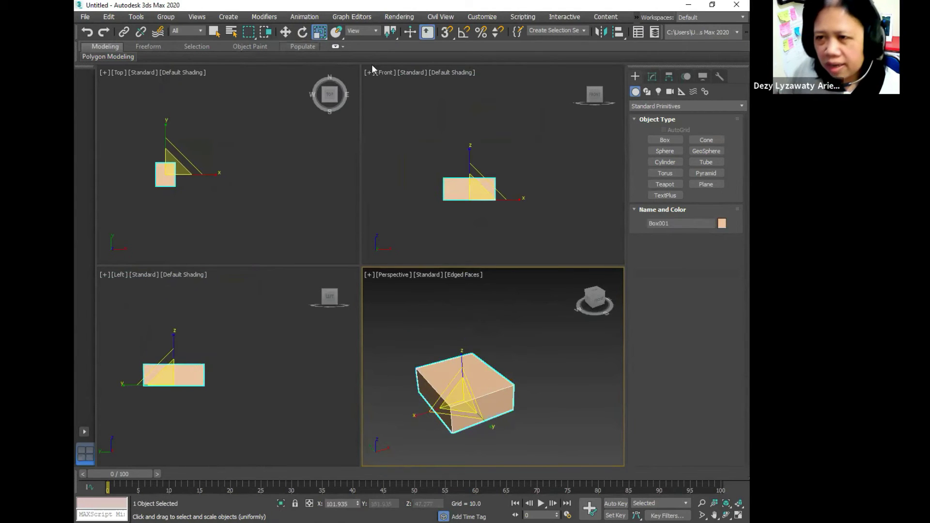
# - Use Select and Squash to stretch the box into a tall column, about 38% in X and Y and 126% in Z
pyautogui.click(322, 35)
pyautogui.click(326, 36)
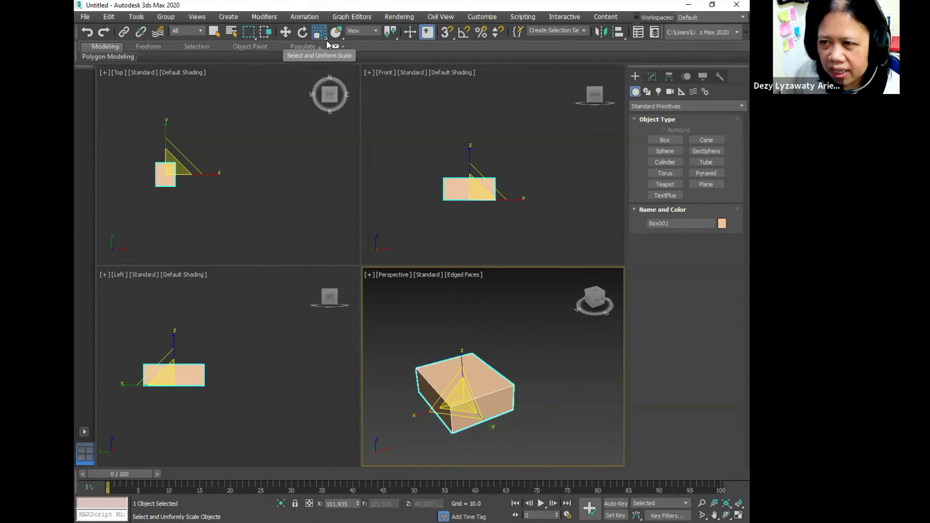
pyautogui.moveTo(325, 36); pyautogui.dragTo(327, 80)
pyautogui.moveTo(439, 416); pyautogui.dragTo(470, 381)
pyautogui.moveTo(470, 369); pyautogui.dragTo(462, 287)
pyautogui.click(529, 342)
pyautogui.moveTo(464, 373); pyautogui.dragTo(465, 387, button='middle')
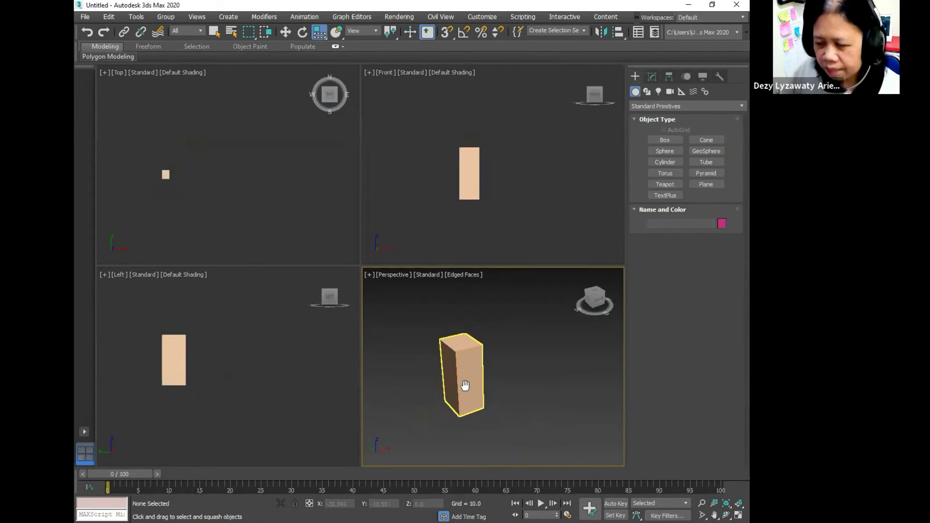
pyautogui.moveTo(469, 382); pyautogui.dragTo(471, 378)
pyautogui.click(505, 348)
# - Select the squashed box and delete it from the scene
pyautogui.click(466, 366)
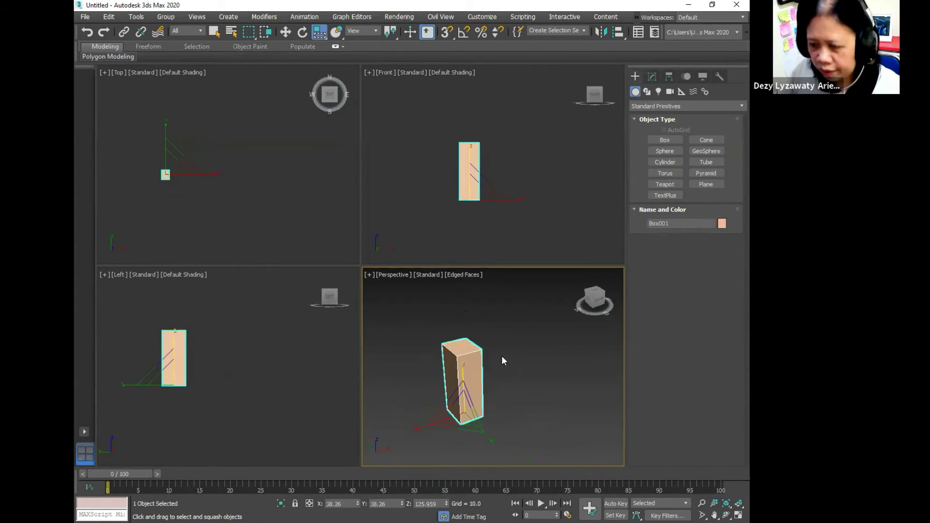
pyautogui.press('Delete')
pyautogui.click(173, 97)
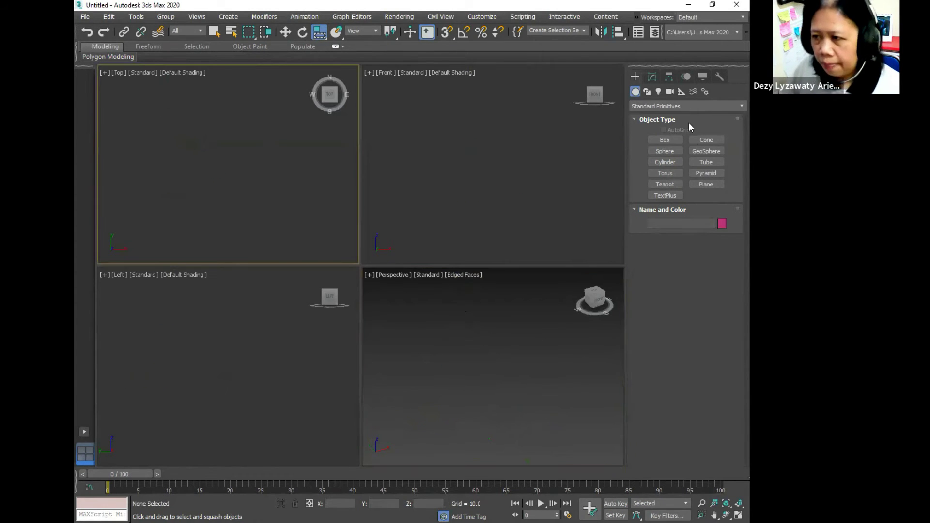
# - Create a thin box in the Top viewport, about 10.7 long, 71.2 wide and 0.33 high
pyautogui.click(666, 142)
pyautogui.click(486, 351)
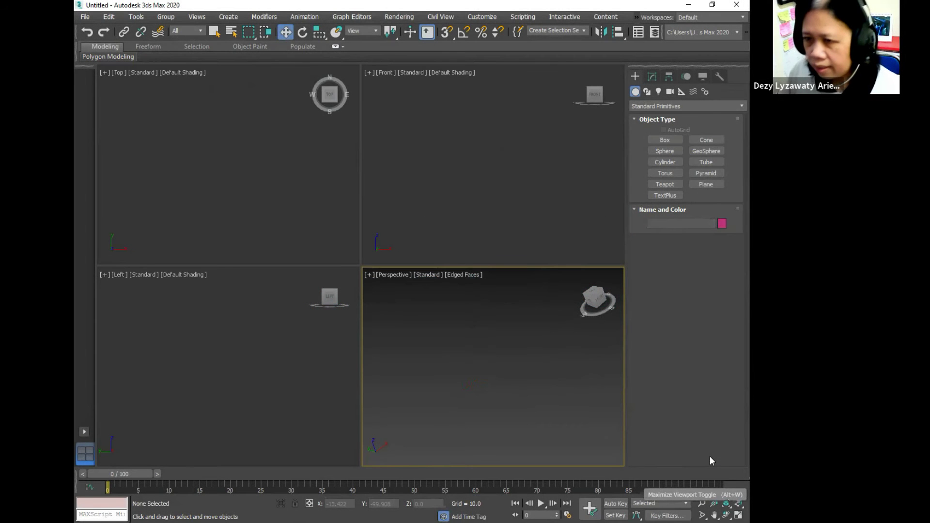
pyautogui.click(666, 140)
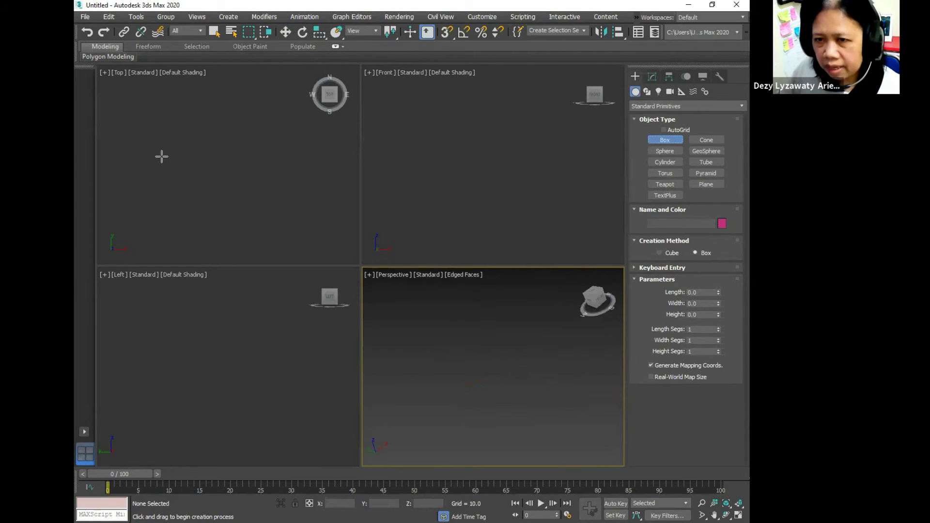
pyautogui.moveTo(159, 149); pyautogui.dragTo(272, 168)
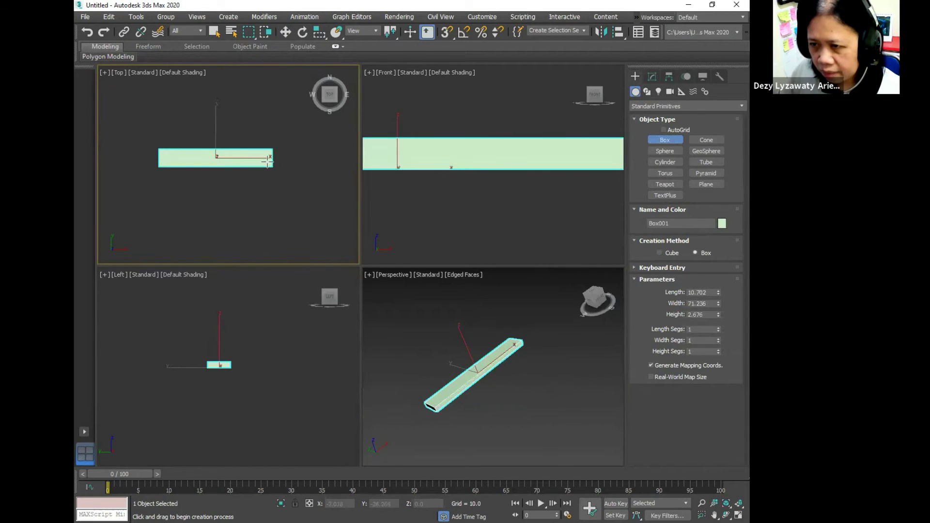
pyautogui.click(268, 164)
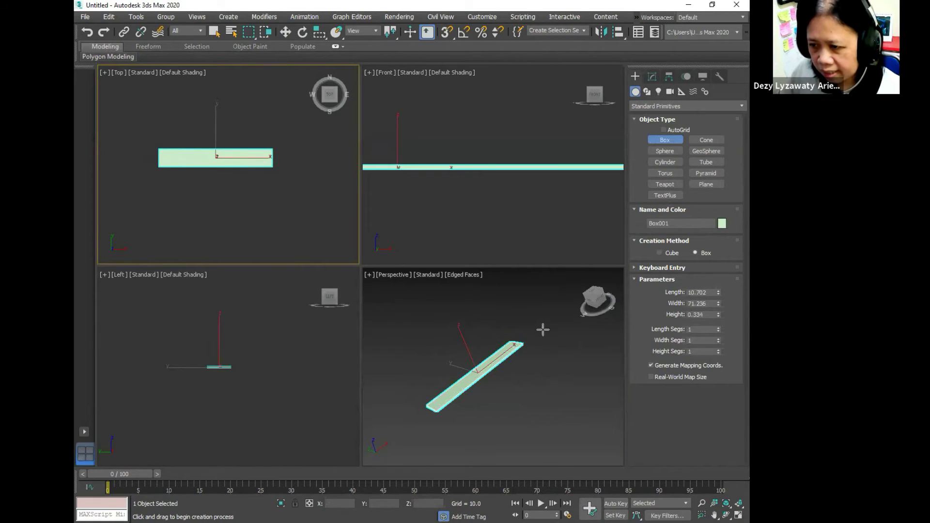
pyautogui.click(727, 515)
pyautogui.click(574, 339)
pyautogui.moveTo(574, 338); pyautogui.dragTo(520, 368)
pyautogui.rightClick(520, 368)
pyautogui.moveTo(520, 368); pyautogui.dragTo(527, 380, button='middle')
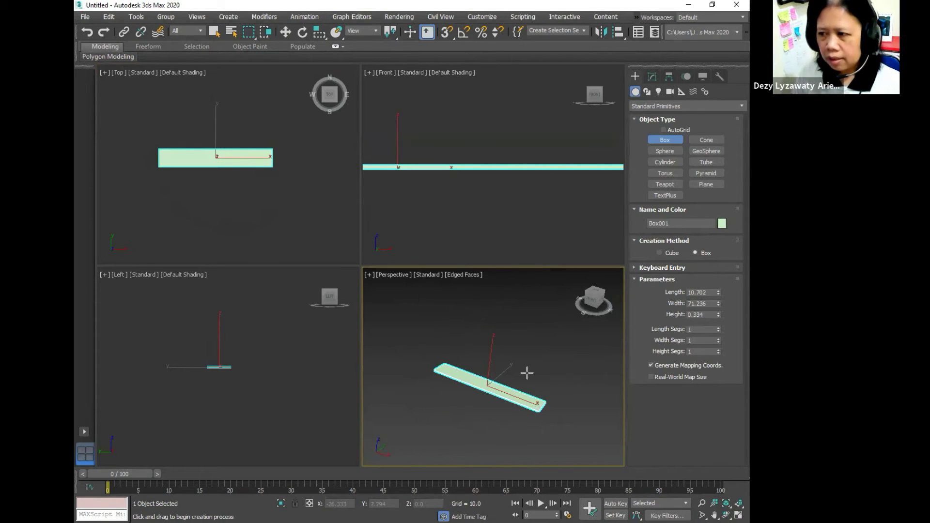
# - Modify the thin box's parameters to a length of 10, a width of 70 and a height of 1
pyautogui.click(652, 78)
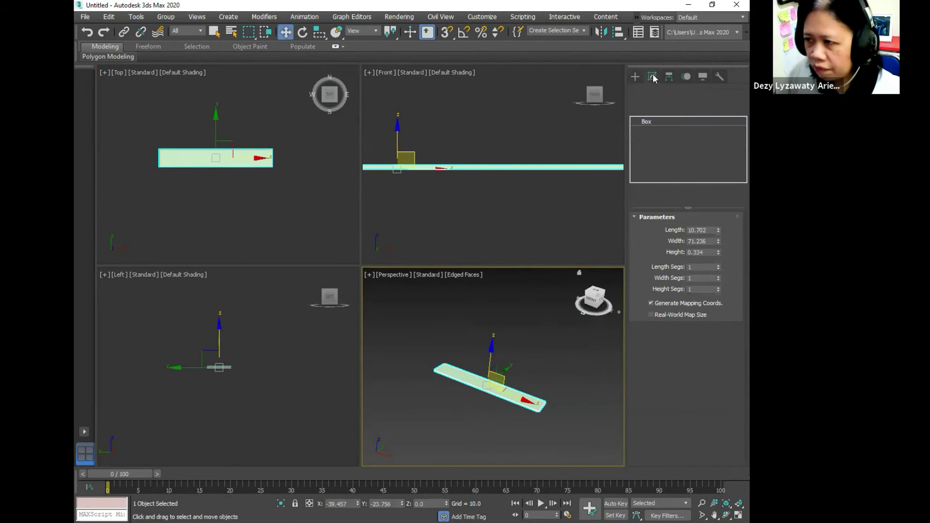
pyautogui.doubleClick(711, 230)
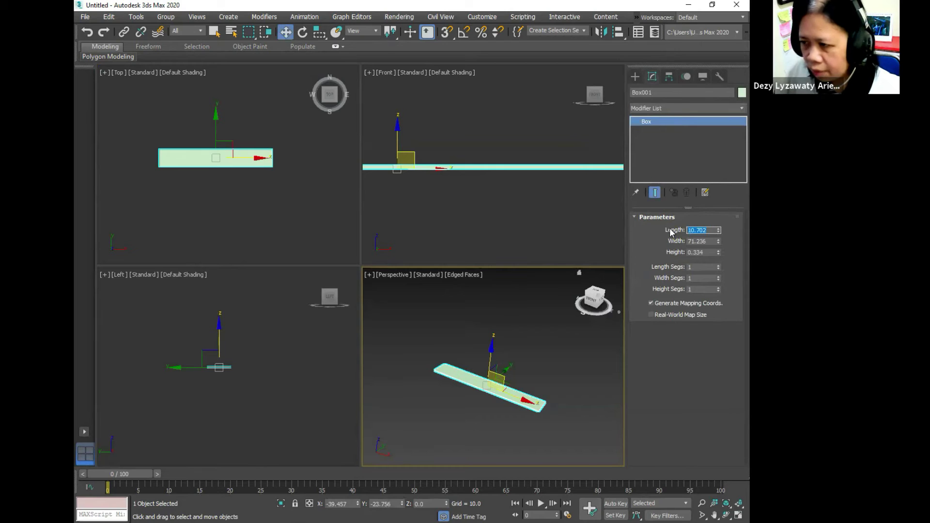
pyautogui.write('1')
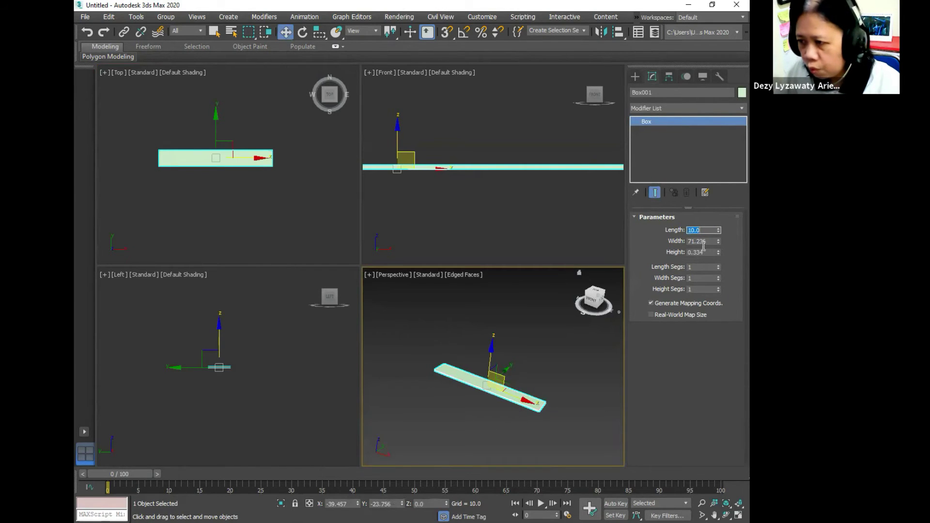
pyautogui.press('Tab')
pyautogui.write('7')
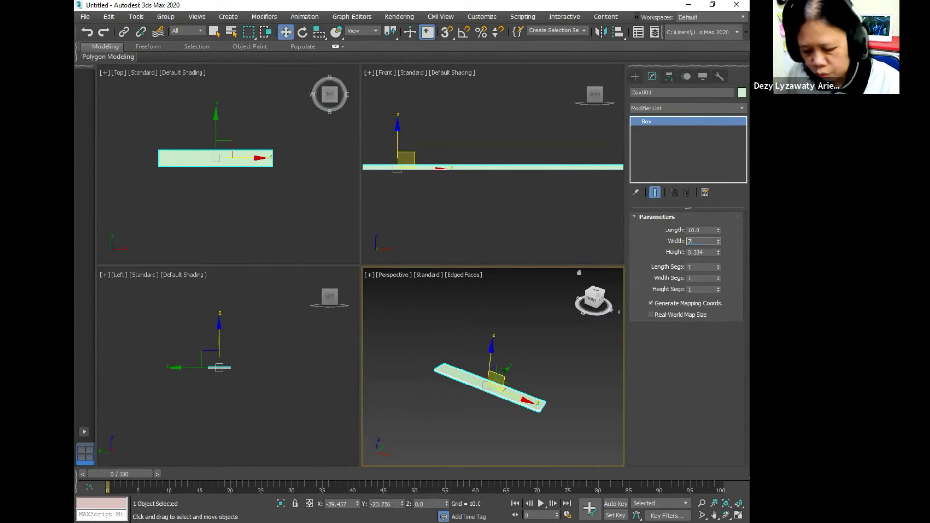
pyautogui.write('0')
pyautogui.press('Tab')
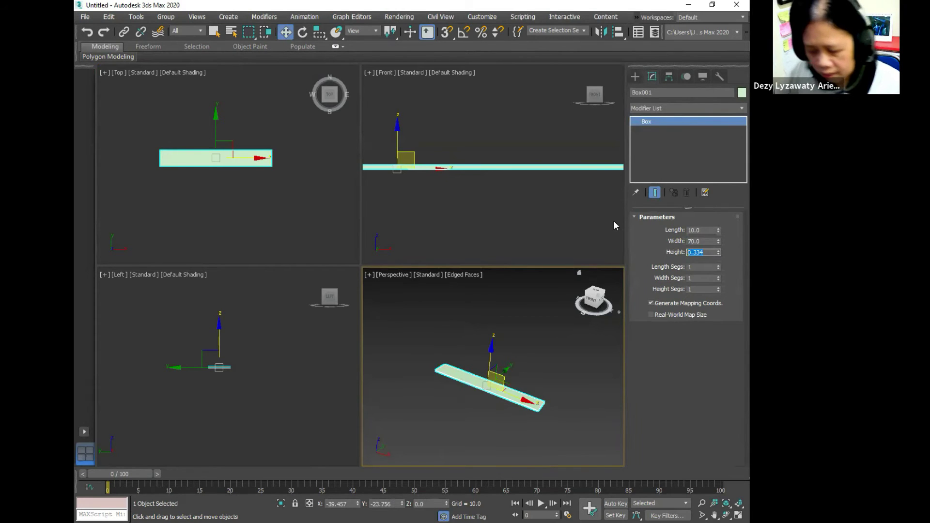
pyautogui.write('1')
pyautogui.press('Return')
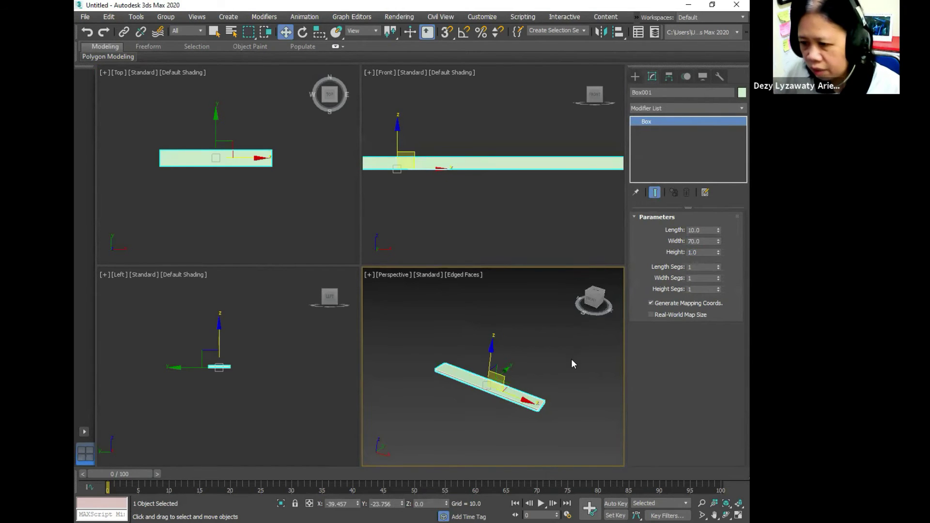
pyautogui.click(571, 358)
pyautogui.click(523, 402)
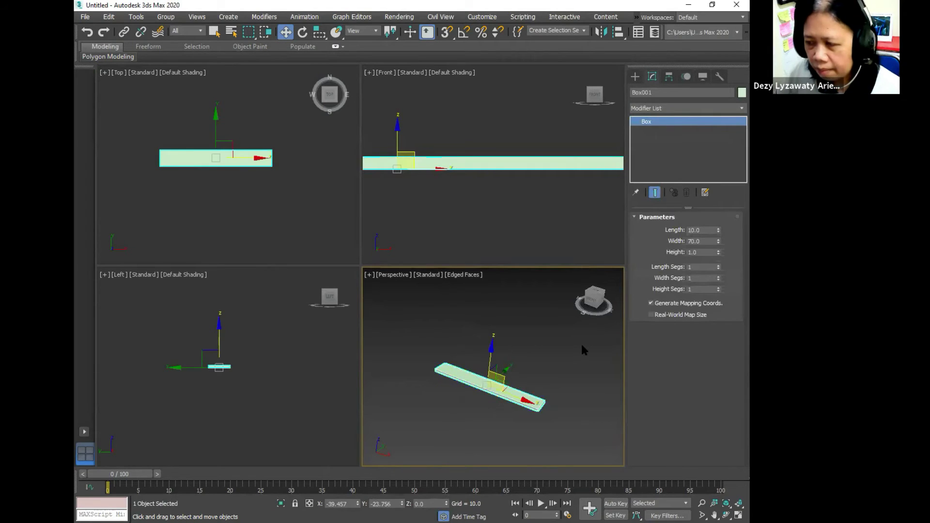
pyautogui.scroll(3, 541, 362)
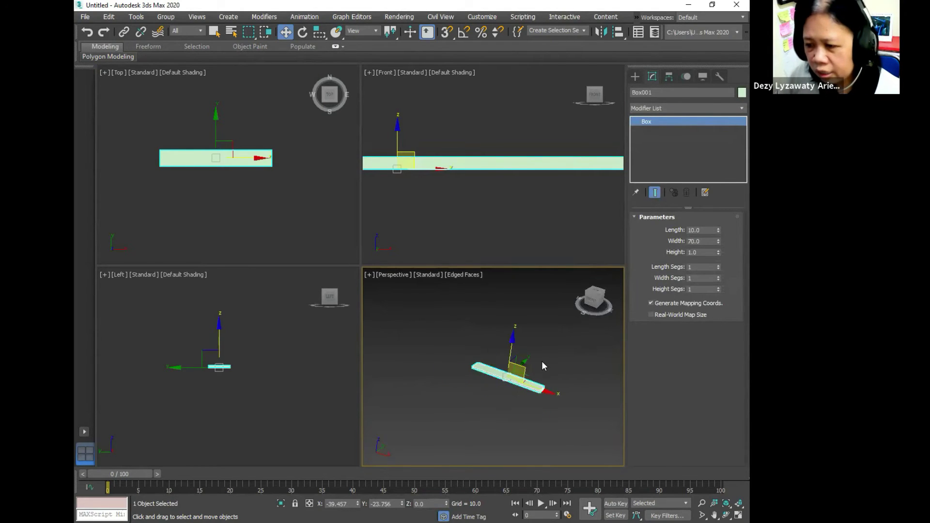
pyautogui.scroll(-2, 543, 356)
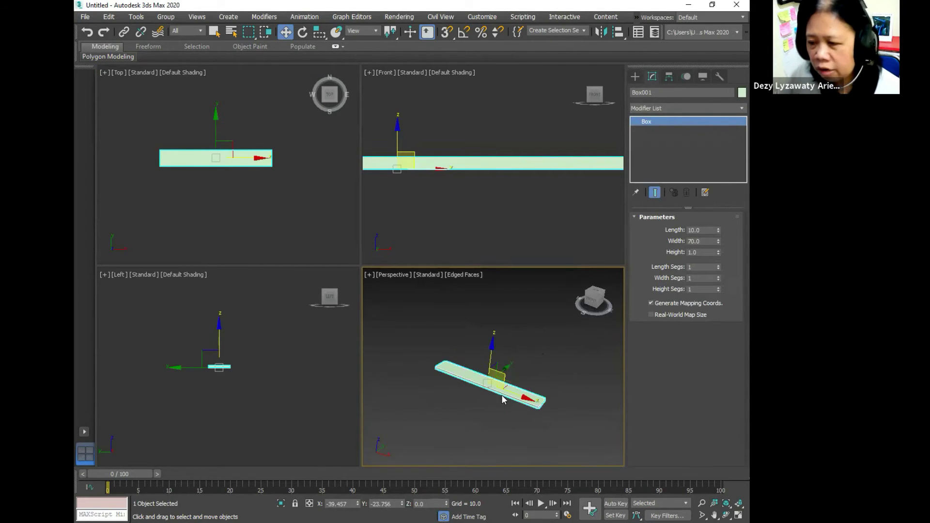
pyautogui.click(529, 344)
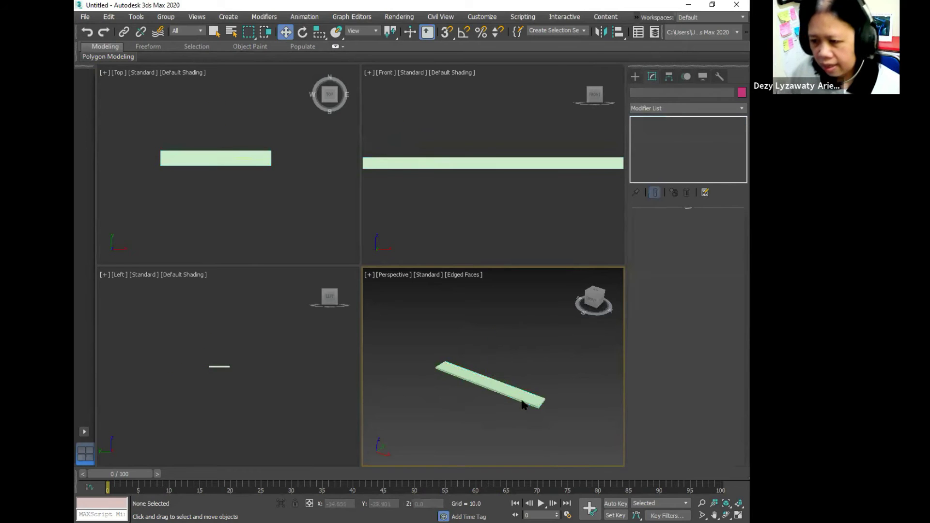
pyautogui.click(519, 403)
pyautogui.click(546, 349)
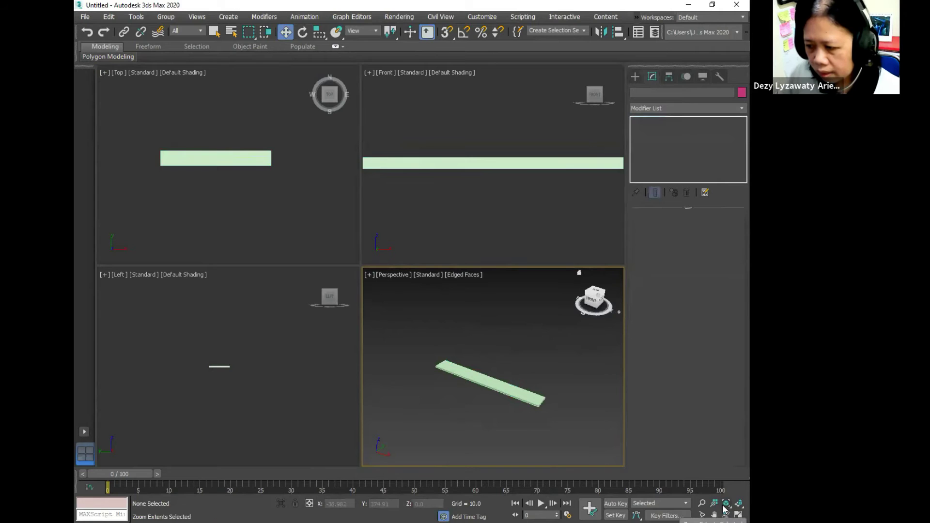
# - Copy the thin board straight up in the Front viewport, placing one independent copy at about Z 5.8
pyautogui.click(742, 506)
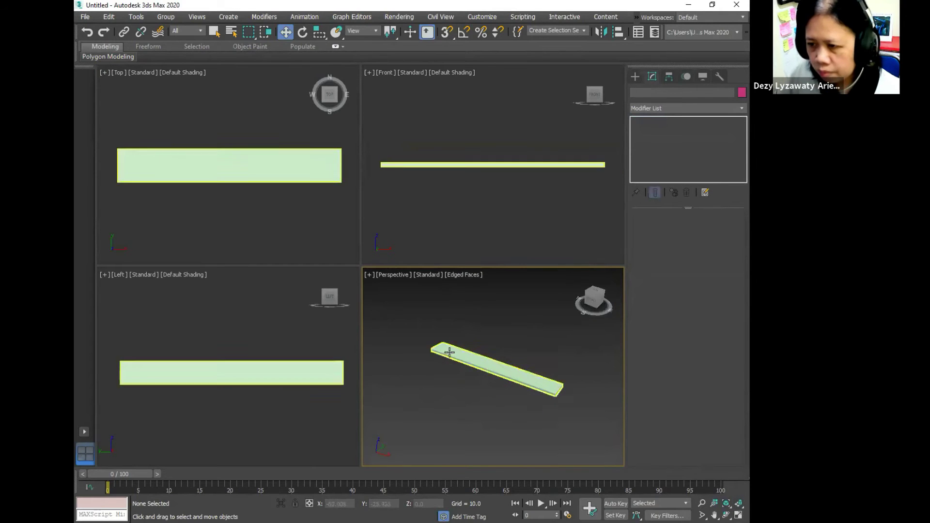
pyautogui.click(497, 367)
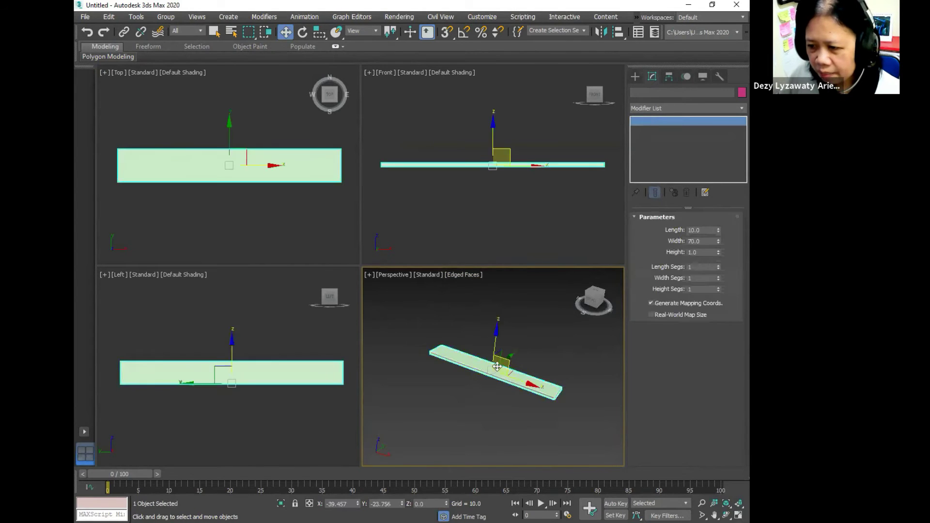
pyautogui.click(491, 198)
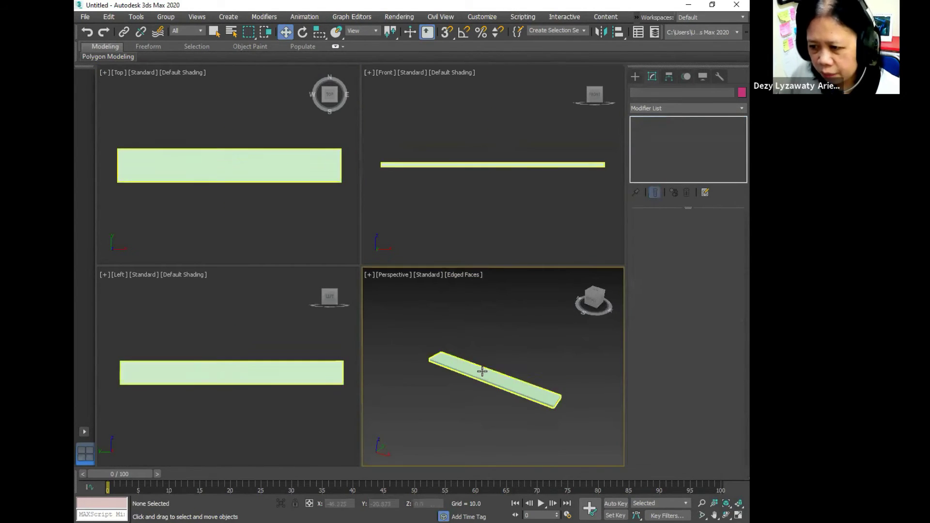
pyautogui.click(488, 370)
pyautogui.click(501, 194)
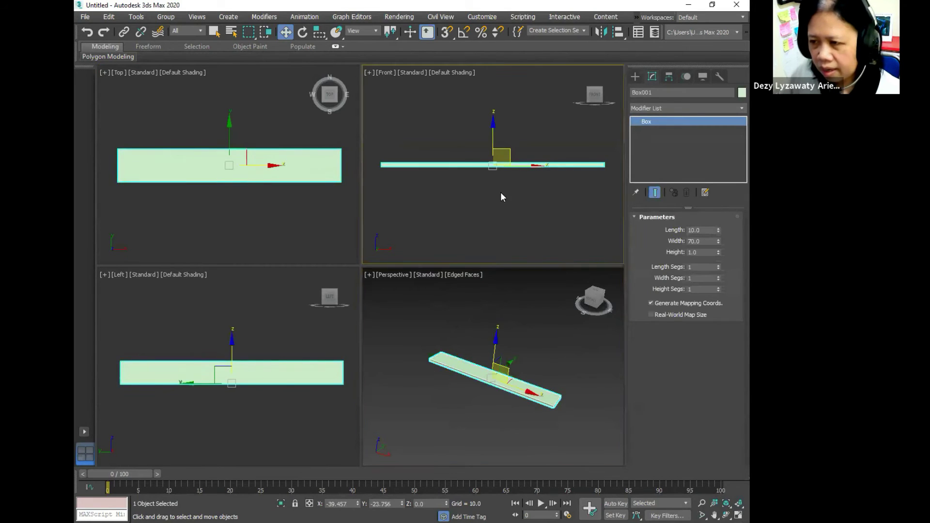
pyautogui.click(495, 165)
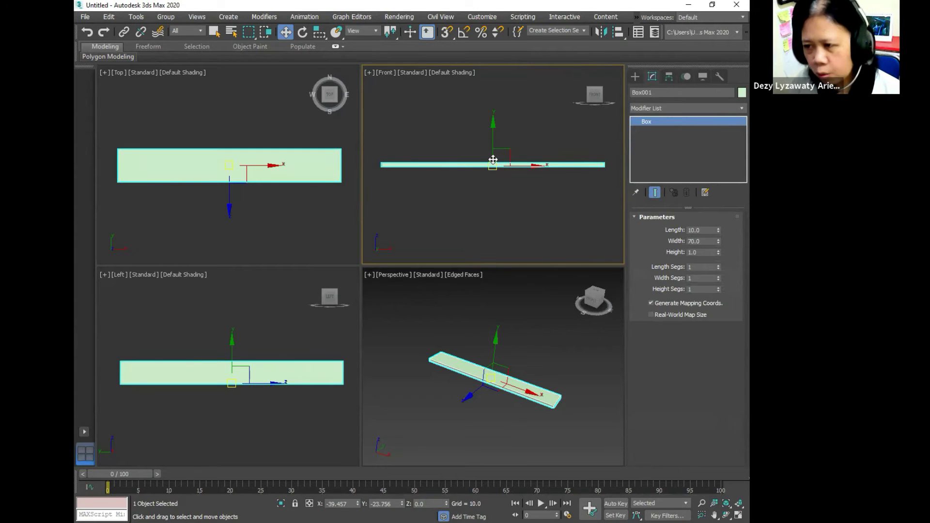
pyautogui.click(507, 199)
pyautogui.click(511, 164)
pyautogui.press('ctrl')
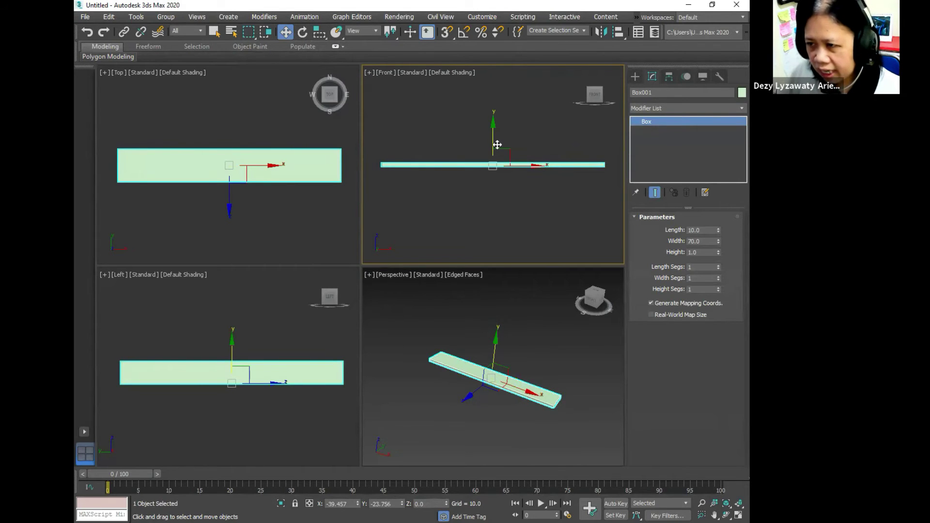
pyautogui.keyDown('shift'); pyautogui.moveTo(492, 146); pyautogui.dragTo(492, 127); pyautogui.keyUp('shift')
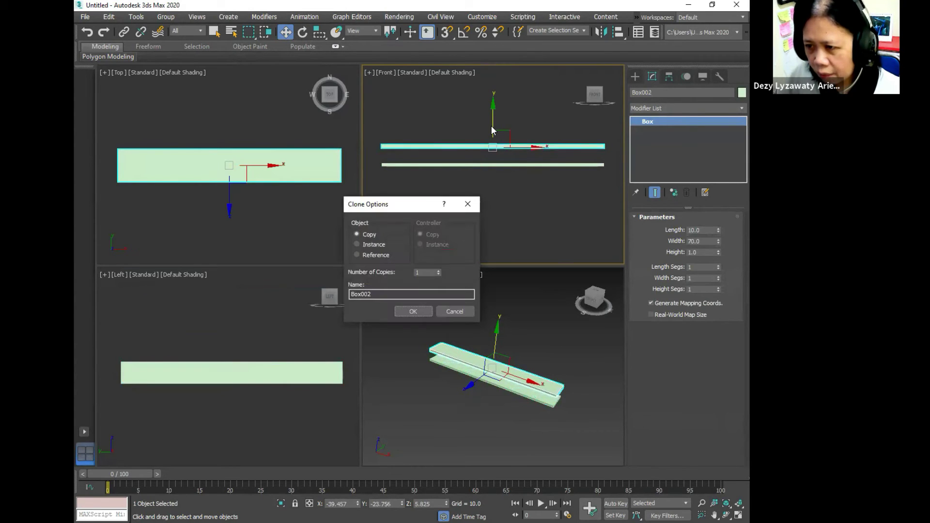
pyautogui.click(375, 201)
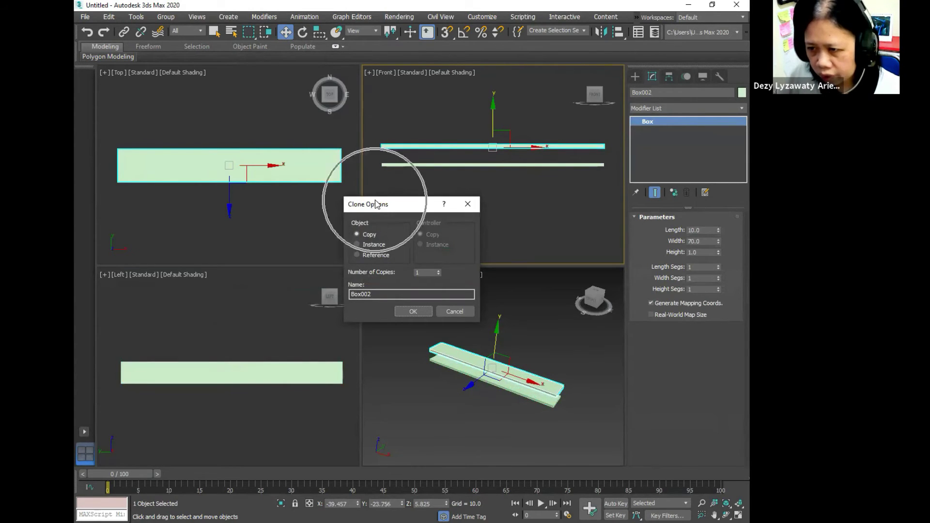
pyautogui.click(376, 238)
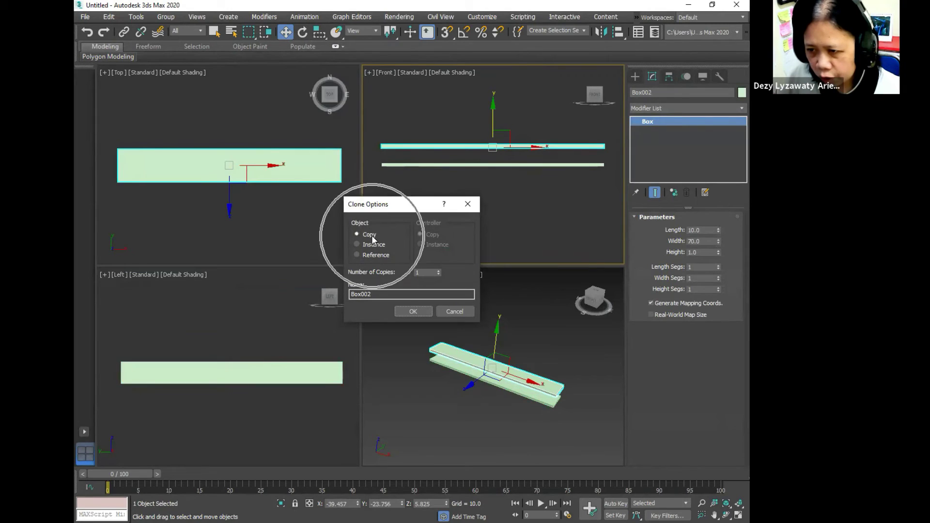
pyautogui.click(420, 316)
# - Copy the upper board much higher in the Front viewport, placing the single copy at about Z 43.9
pyautogui.click(502, 182)
pyautogui.scroll(-3, 499, 174)
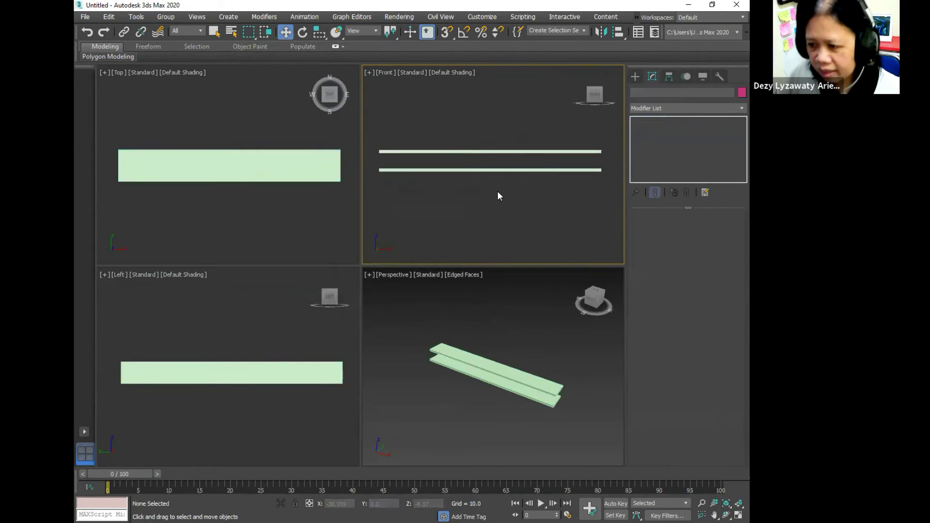
pyautogui.moveTo(501, 176); pyautogui.dragTo(494, 205, button='middle')
pyautogui.click(493, 194)
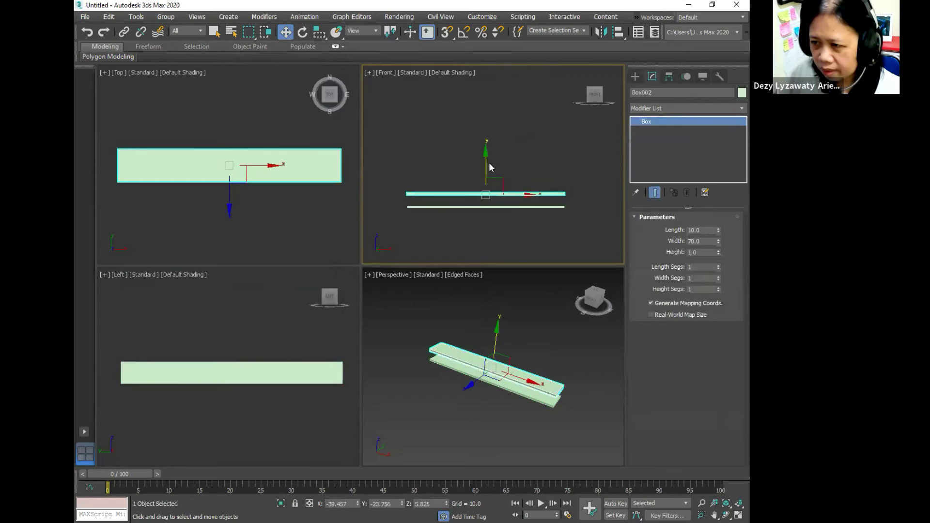
pyautogui.keyDown('shift'); pyautogui.moveTo(486, 166); pyautogui.dragTo(495, 80); pyautogui.keyUp('shift')
pyautogui.click(417, 316)
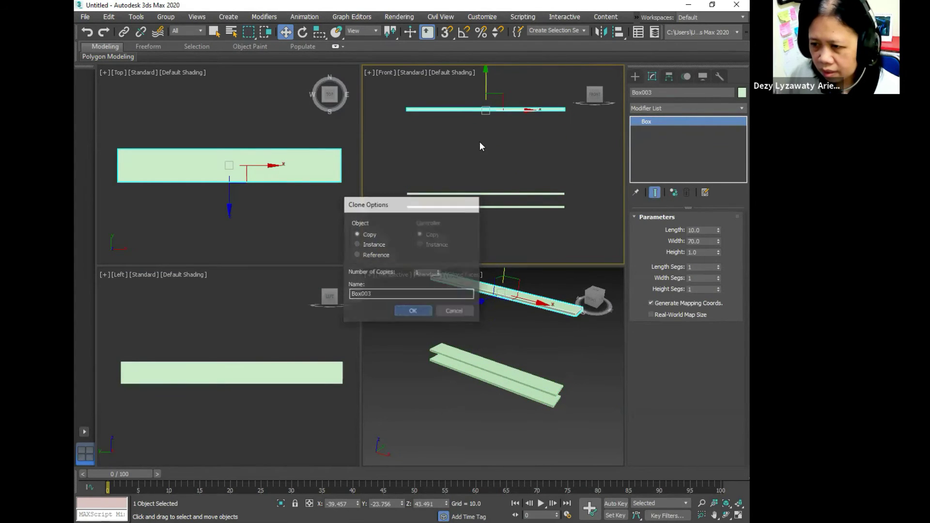
# - Copy the highest board a short distance upward to about Z 49.6, forming an upper pair, and clear the selection
pyautogui.click(480, 141)
pyautogui.moveTo(502, 156); pyautogui.dragTo(494, 192, button='middle')
pyautogui.click(478, 145)
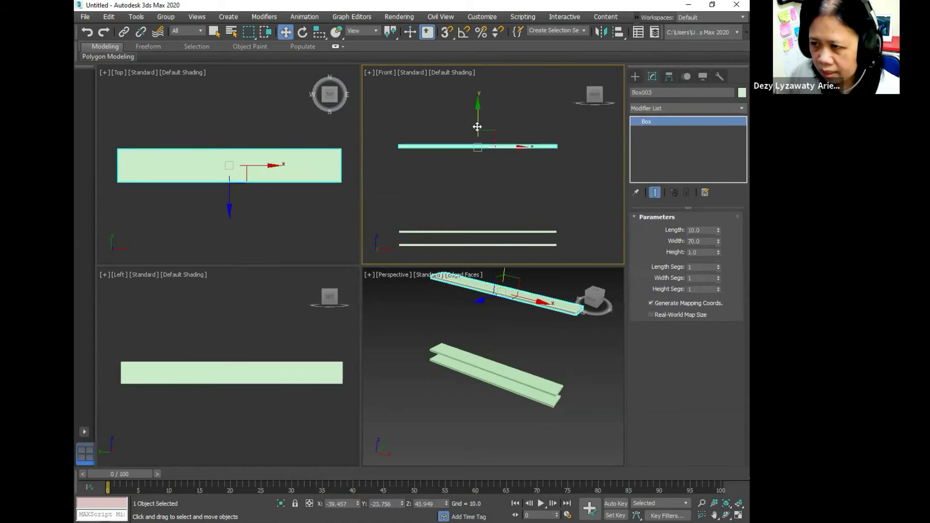
pyautogui.moveTo(478, 123)
pyautogui.mouseDown()
pyautogui.moveTo(478, 105)
pyautogui.moveTo(480, 115)
pyautogui.mouseUp()
pyautogui.click(417, 313)
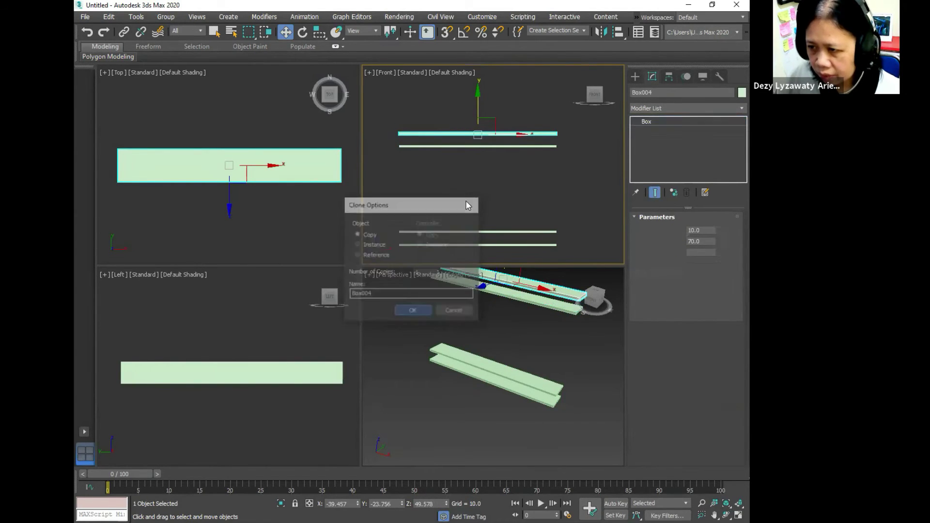
pyautogui.click(331, 234)
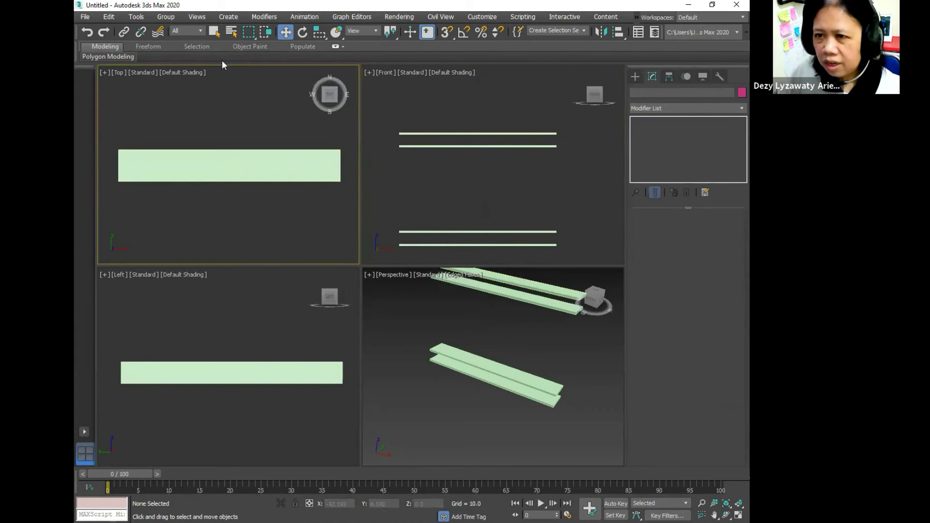
# - Create an upright box across the boards near their west end, about 12.1 long and 1.66 wide, with a height of about 54.8
pyautogui.click(635, 76)
pyautogui.click(665, 140)
pyautogui.moveTo(128, 146); pyautogui.dragTo(133, 186)
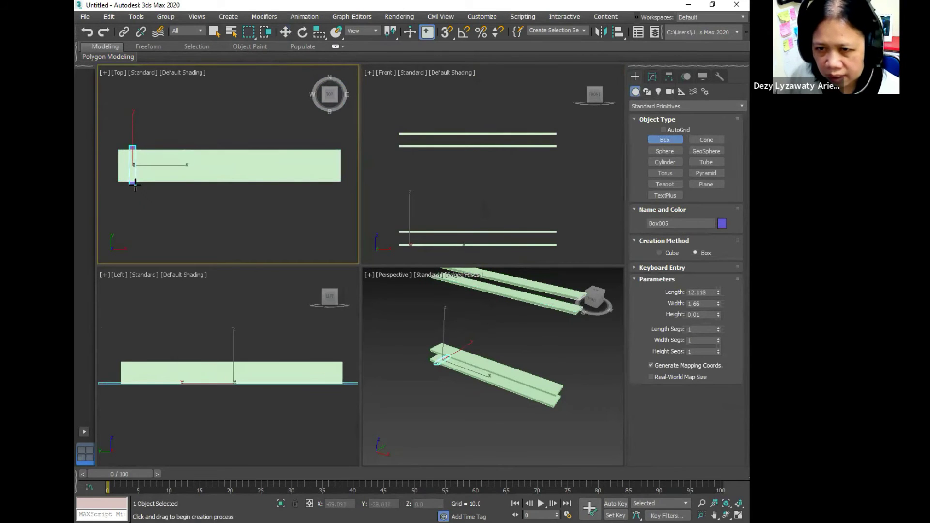
pyautogui.click(144, 71)
pyautogui.scroll(-3, 433, 348)
pyautogui.scroll(5, 433, 347)
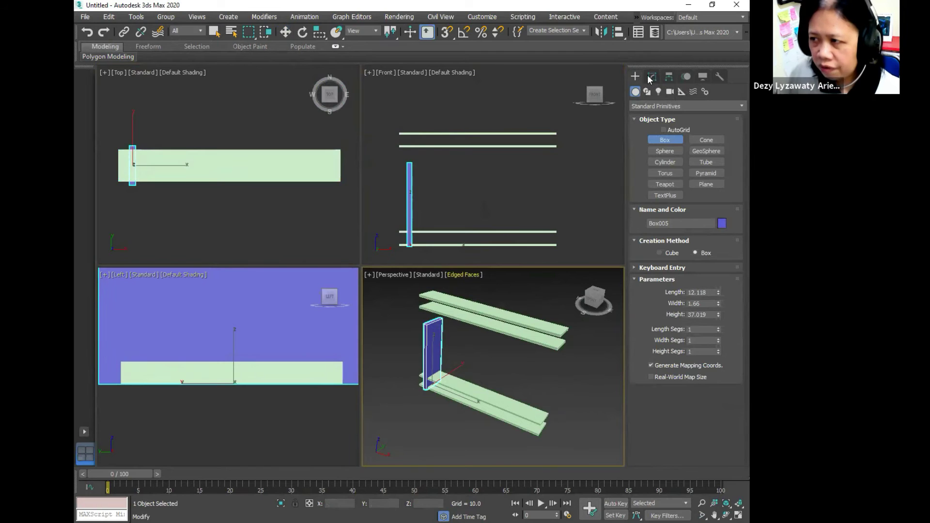
pyautogui.click(654, 76)
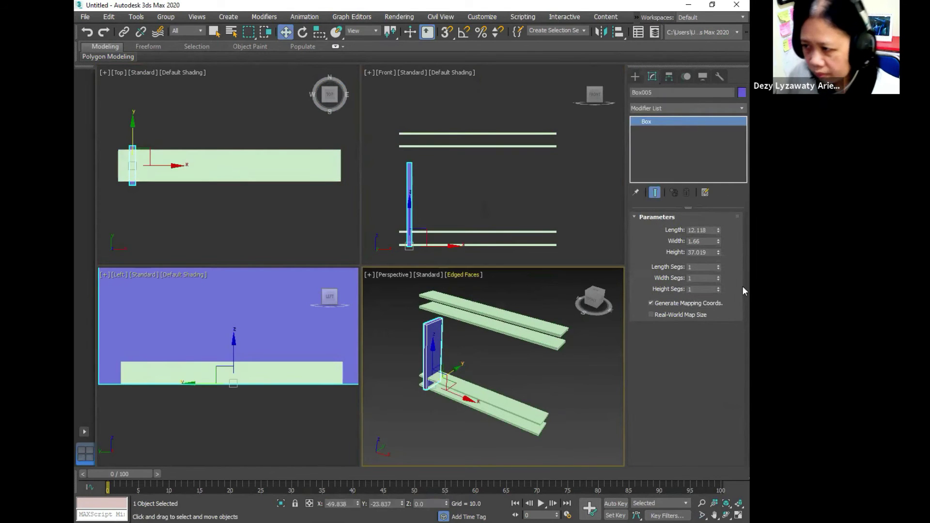
pyautogui.moveTo(719, 251); pyautogui.dragTo(718, 225)
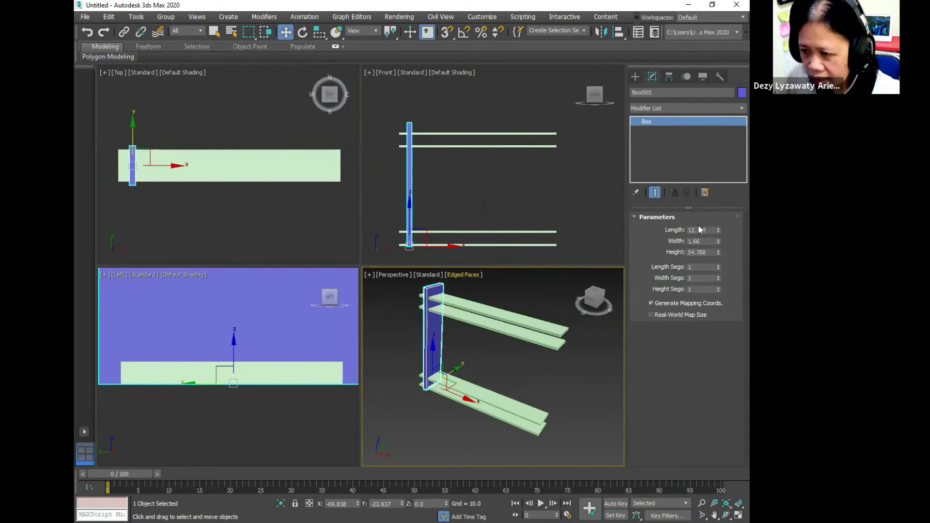
# - Copy the upright three times along X in the Front viewport, making a pair of uprights near each end of the boards
pyautogui.click(407, 212)
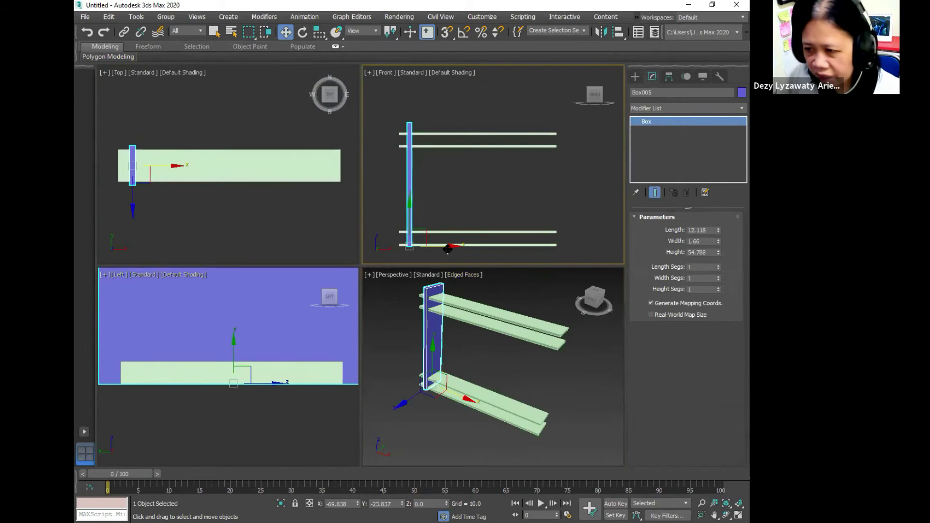
pyautogui.keyDown('shift'); pyautogui.moveTo(448, 248); pyautogui.dragTo(575, 248); pyautogui.keyUp('shift')
pyautogui.click(417, 312)
pyautogui.click(418, 312)
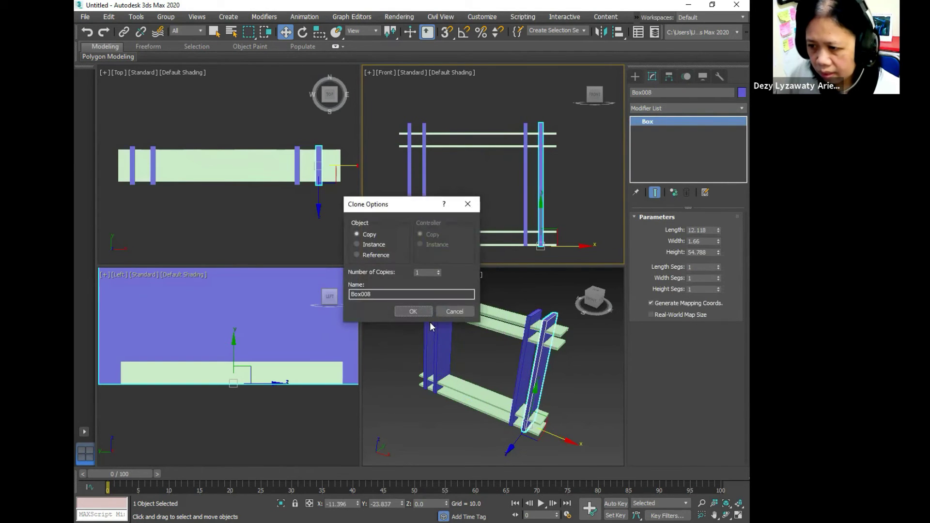
pyautogui.click(420, 312)
# - Maximize the Perspective viewport and examine the finished rack from a lower angle
pyautogui.click(480, 359)
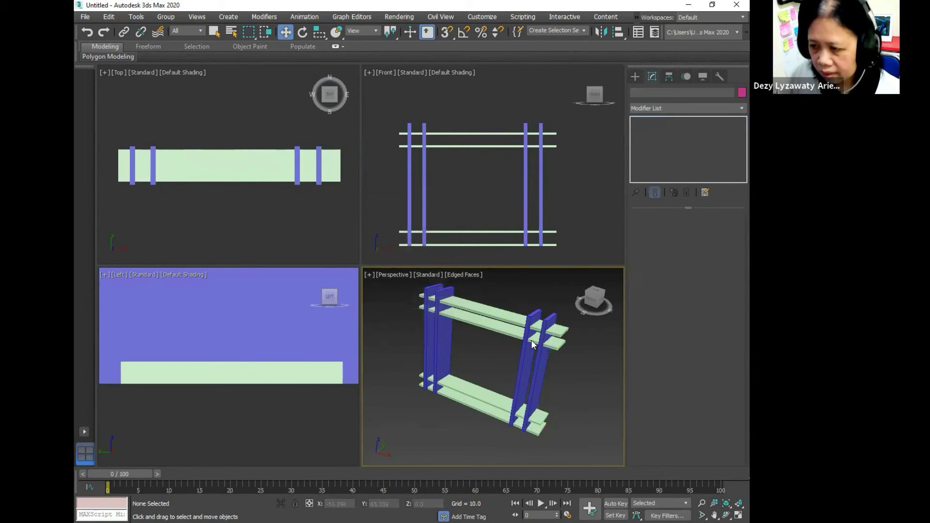
pyautogui.hotkey('alt', 'w')
pyautogui.scroll(-5, 497, 313)
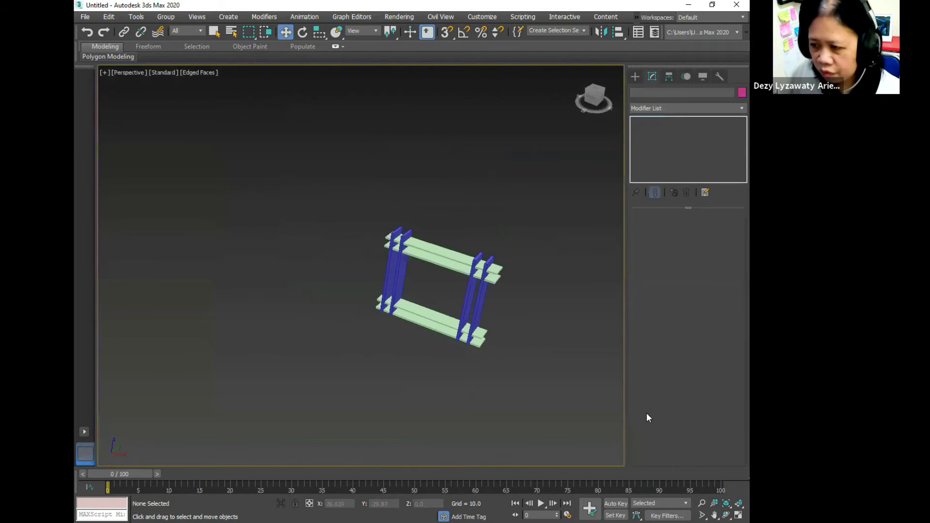
pyautogui.hotkey('ctrl', 'r')
pyautogui.moveTo(575, 401); pyautogui.dragTo(382, 368)
pyautogui.press('w')
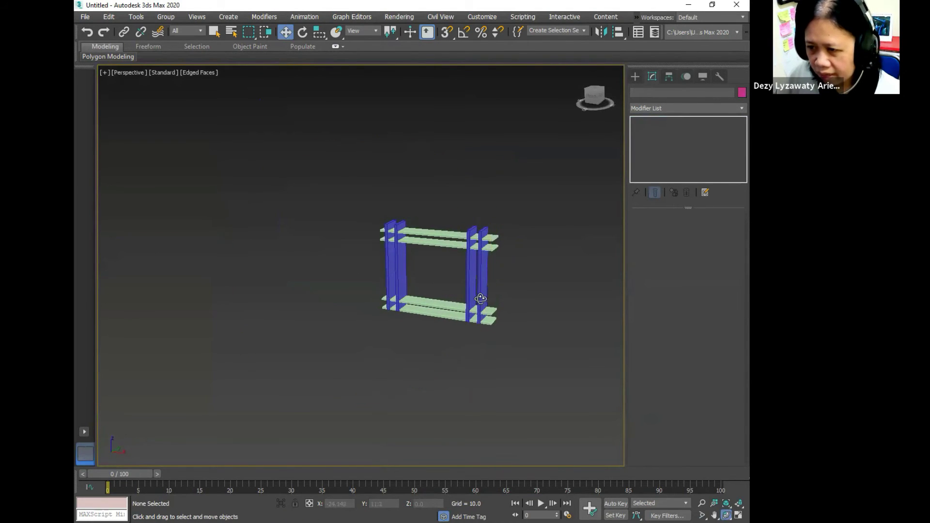
pyautogui.scroll(3, 448, 309)
pyautogui.moveTo(449, 309); pyautogui.dragTo(366, 324, button='middle')
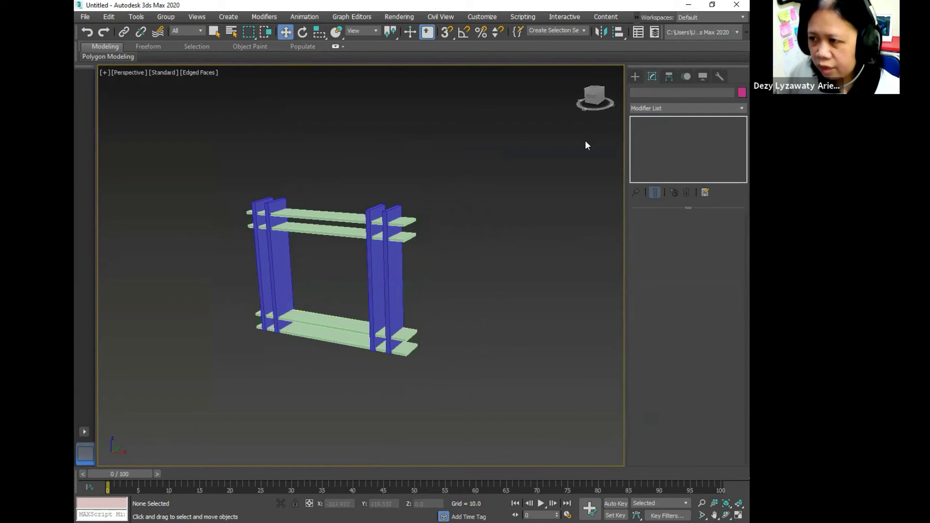
# - Try the Orthographic projection, return to Perspective and frame the rack larger in the viewport
pyautogui.rightClick(592, 98)
pyautogui.click(630, 121)
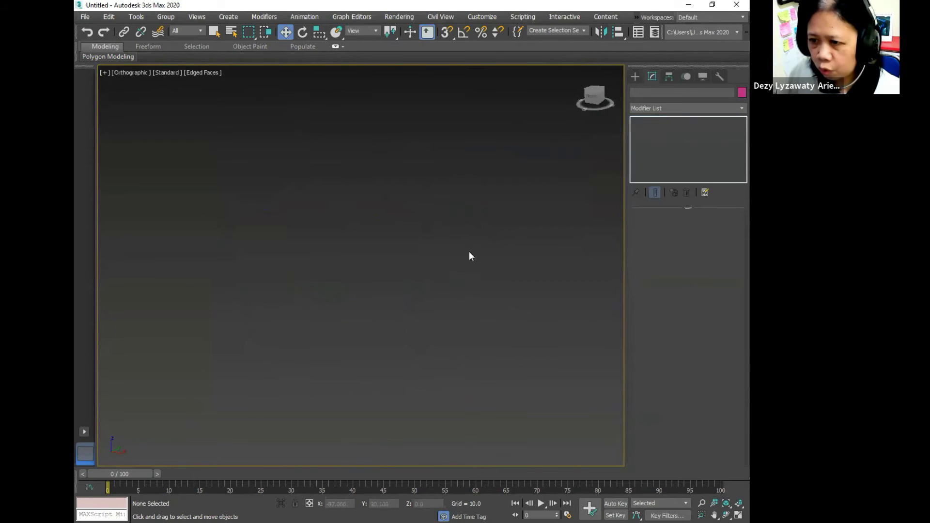
pyautogui.rightClick(588, 107)
pyautogui.click(605, 125)
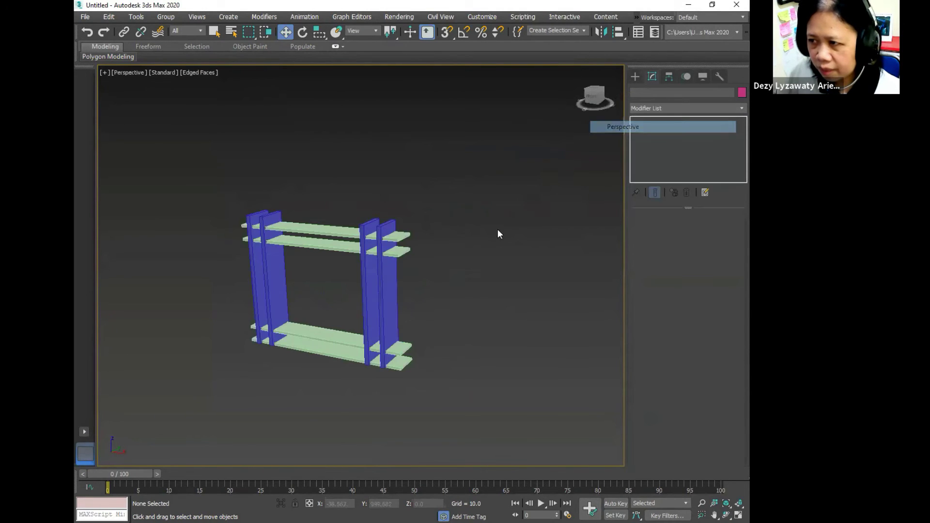
pyautogui.moveTo(393, 266); pyautogui.dragTo(406, 269, button='middle')
pyautogui.scroll(-2, 386, 274)
pyautogui.scroll(4, 387, 274)
pyautogui.moveTo(285, 248); pyautogui.dragTo(312, 229, button='middle')
pyautogui.moveTo(532, 261); pyautogui.dragTo(533, 267, button='middle')
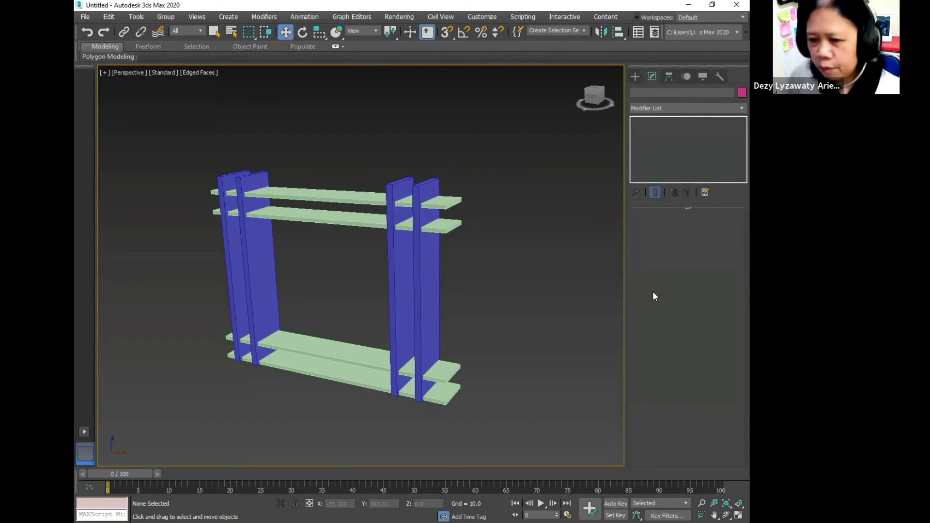
# - Save the scene on the Data (D:) drive as a 3ds Max file named Nama Mahasiswa-Rack
pyautogui.click(84, 19)
pyautogui.click(103, 110)
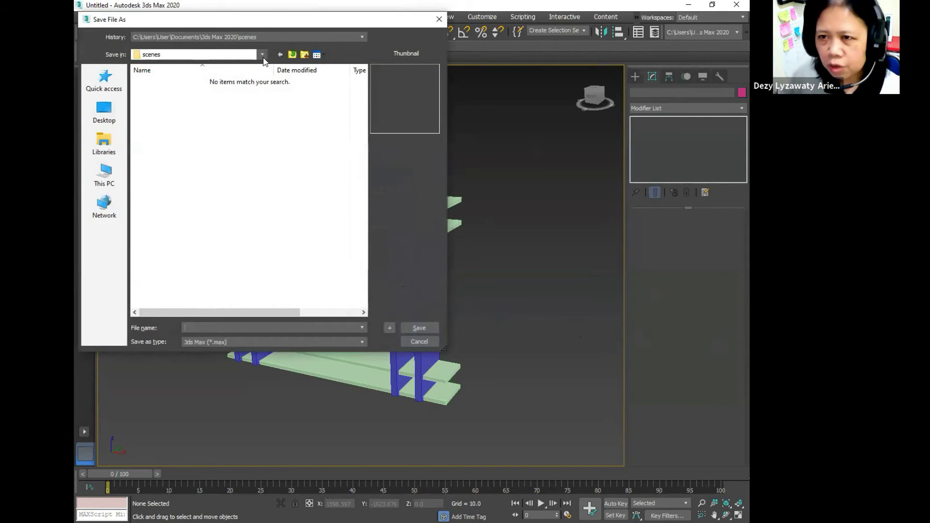
pyautogui.click(262, 55)
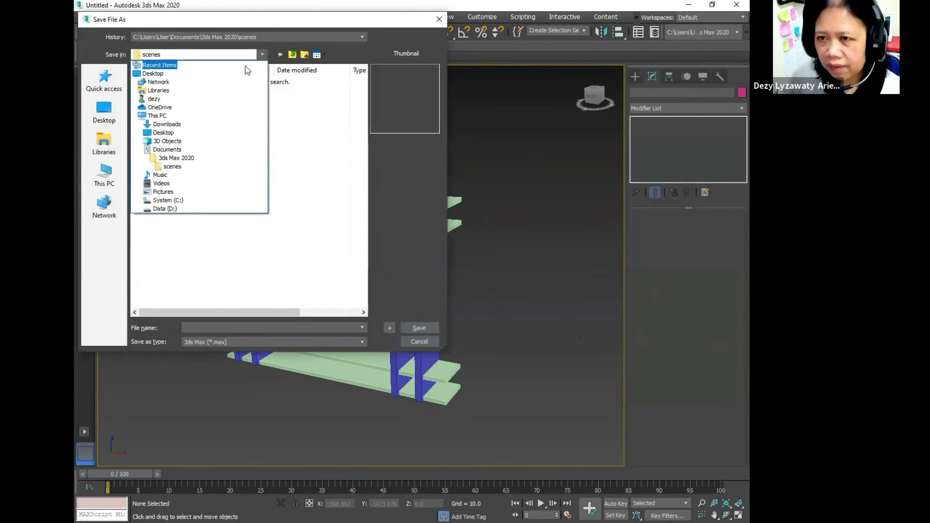
pyautogui.click(185, 209)
pyautogui.scroll(-3, 201, 194)
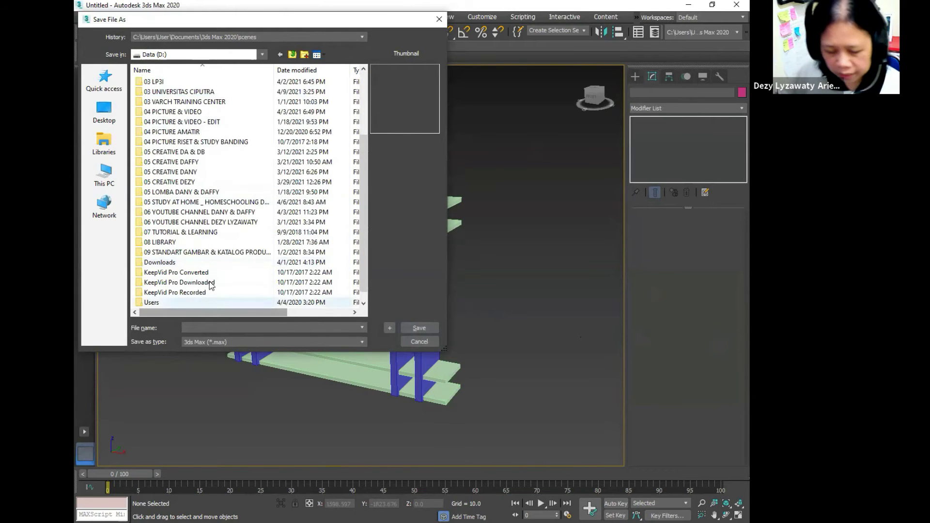
pyautogui.write('Nama Mahal')
pyautogui.write('iswa-')
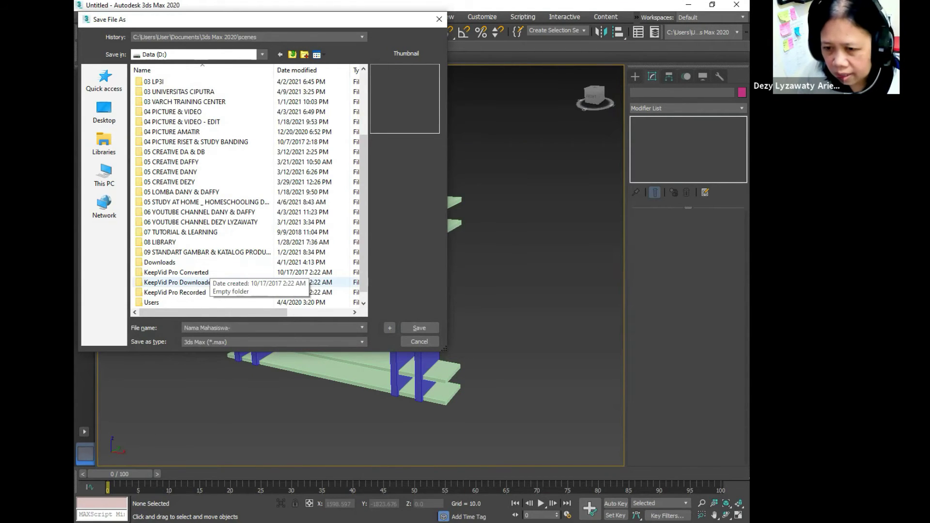
pyautogui.write('Rack')
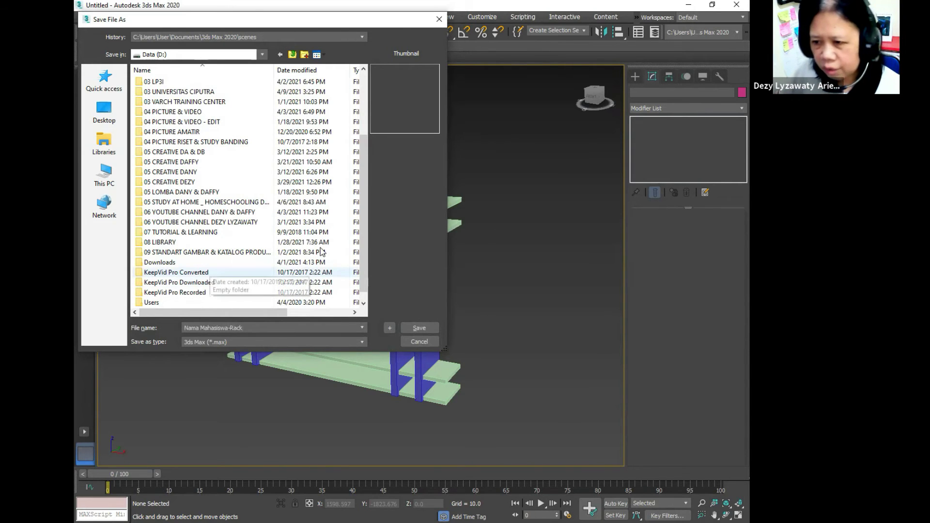
pyautogui.click(419, 328)
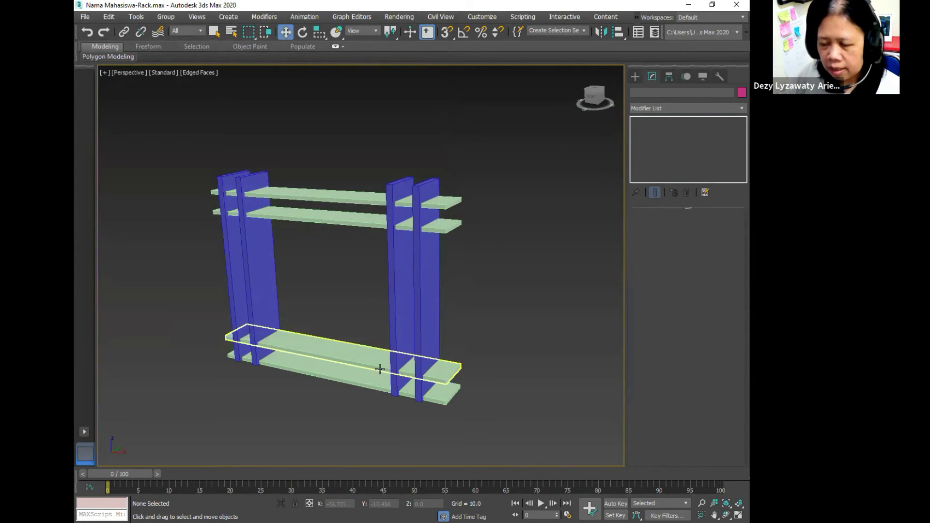
# - Switch to the Chrome course page and look through the 3ds Max rack and sofa assignment, the article task and the final exam section
pyautogui.moveTo(370, 352); pyautogui.dragTo(380, 346, button='middle')
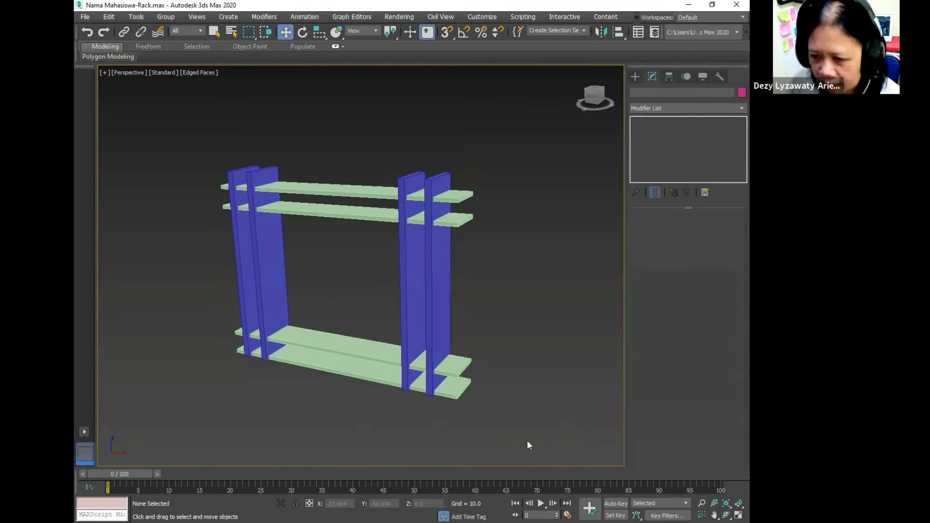
pyautogui.moveTo(308, 522)
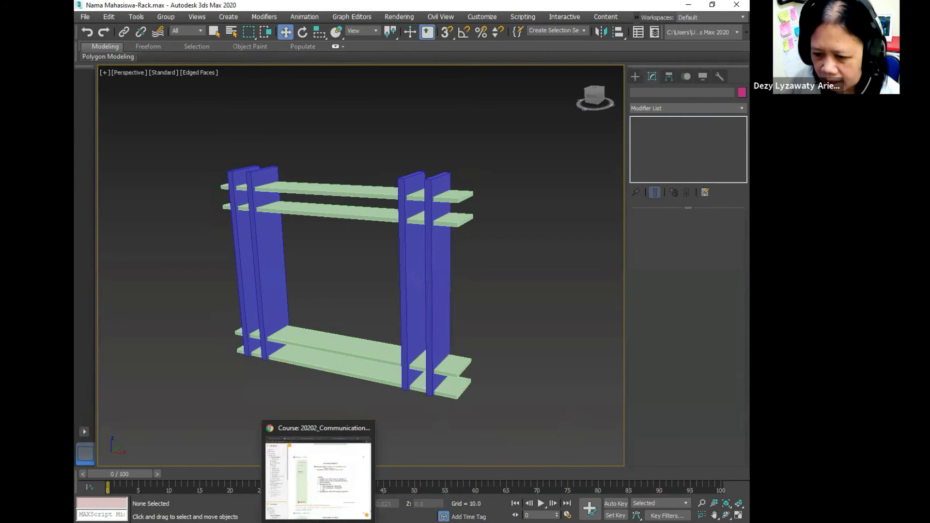
pyautogui.click(332, 484)
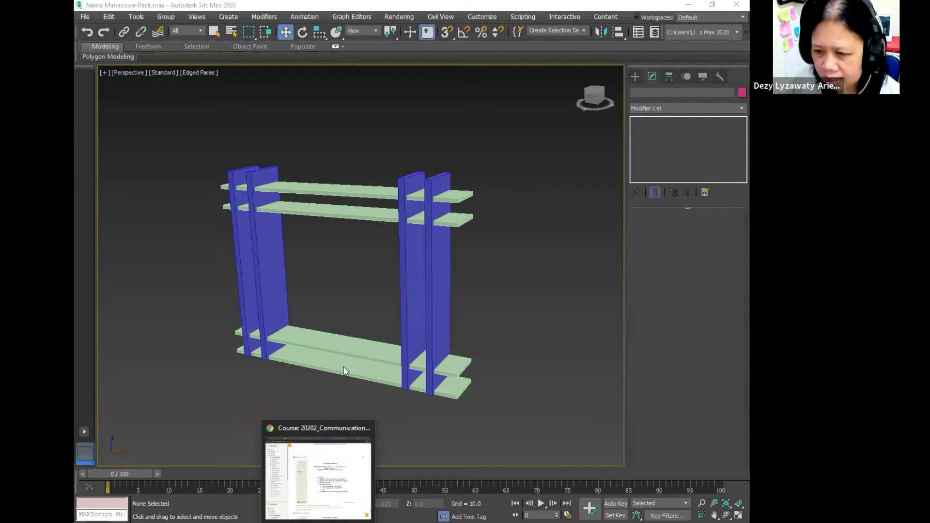
pyautogui.scroll(-3, 366, 296)
pyautogui.scroll(-6, 367, 297)
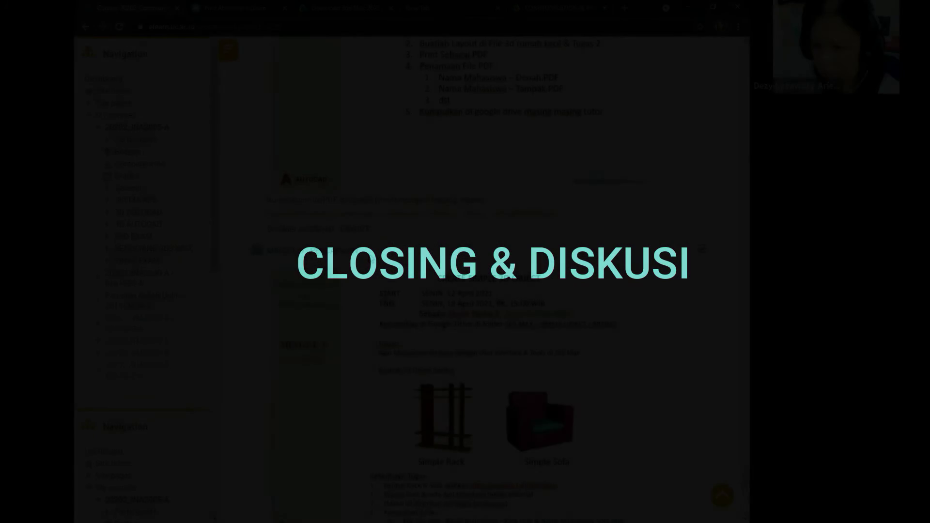
pyautogui.scroll(-10, 458, 250)
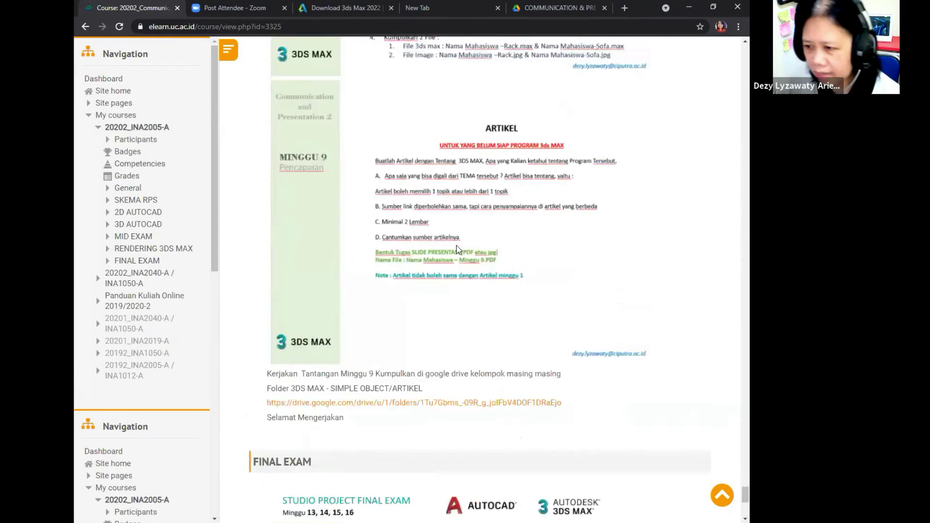
pyautogui.scroll(-6, 465, 266)
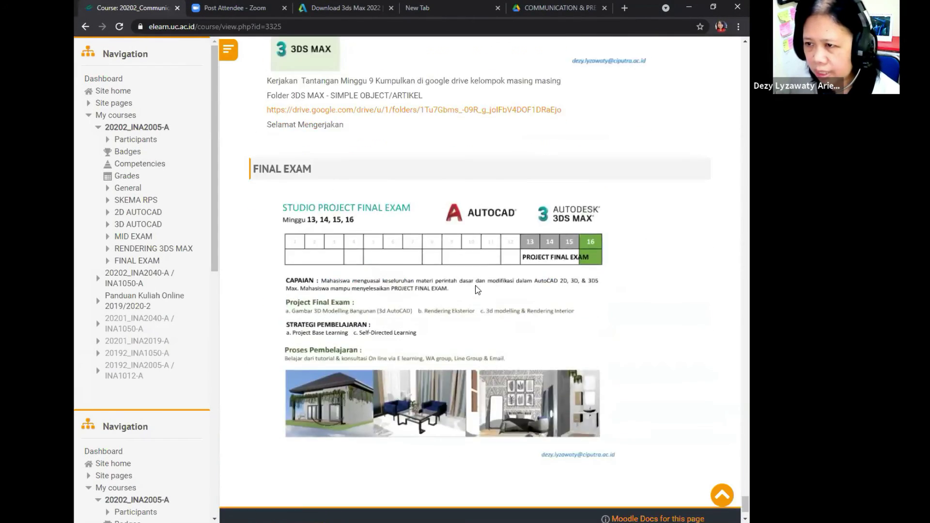